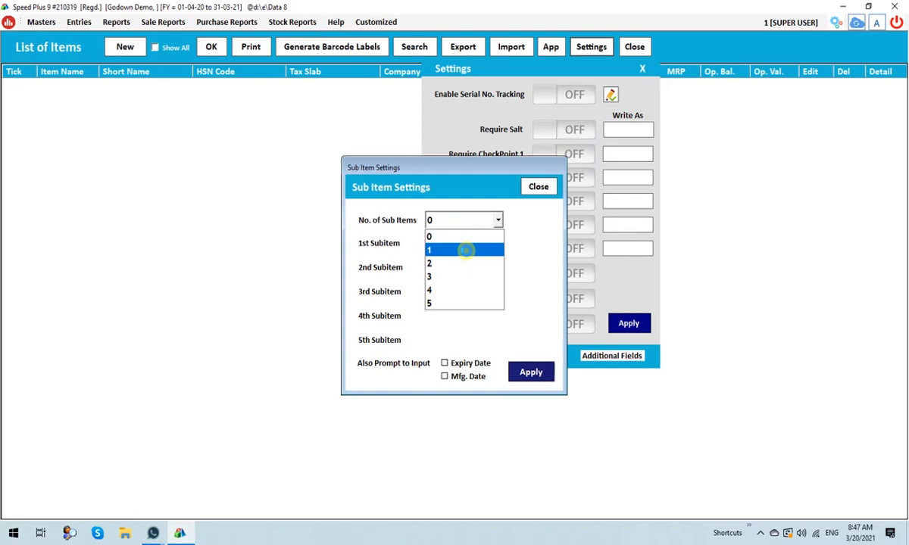
Configure one sub item named Godown, apply the sub item settings, and close the settings and item list.
click(465, 250)
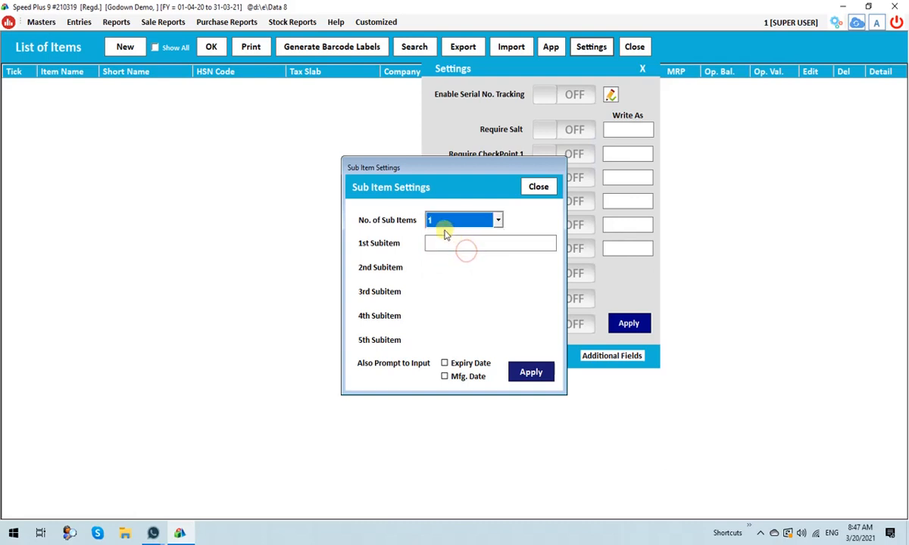
click(472, 242)
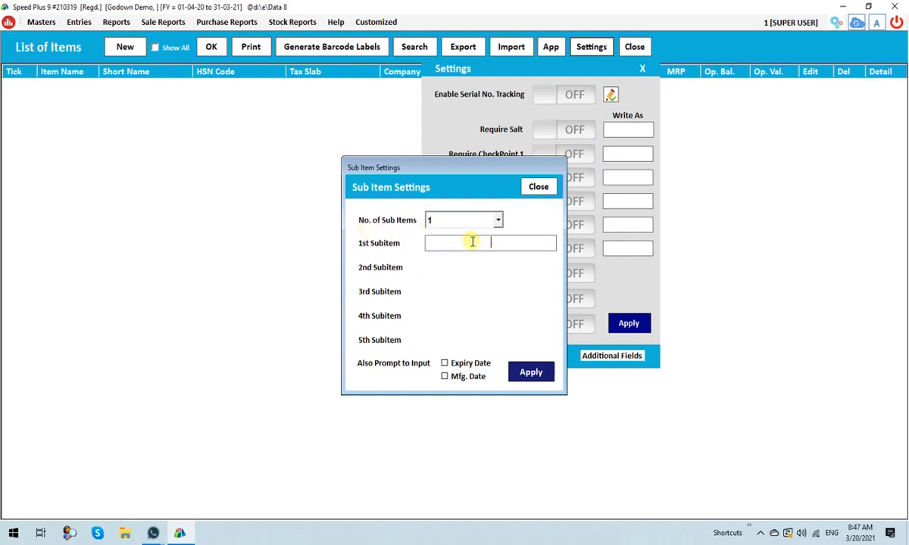
text(Godown)
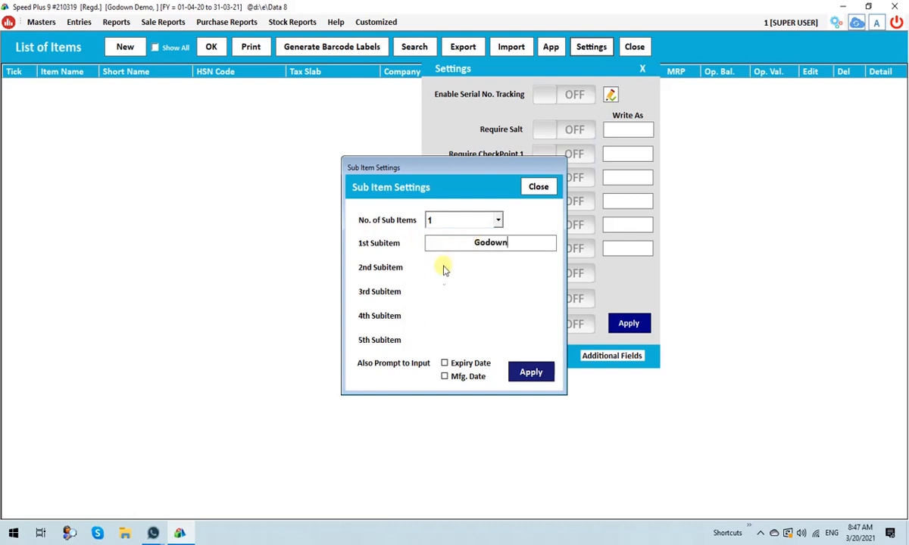
click(534, 375)
click(509, 320)
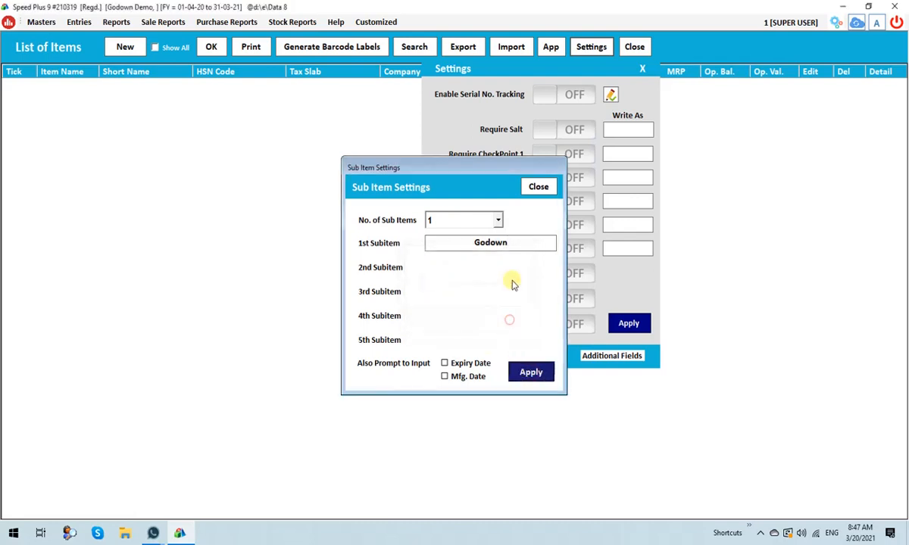
click(541, 187)
click(635, 48)
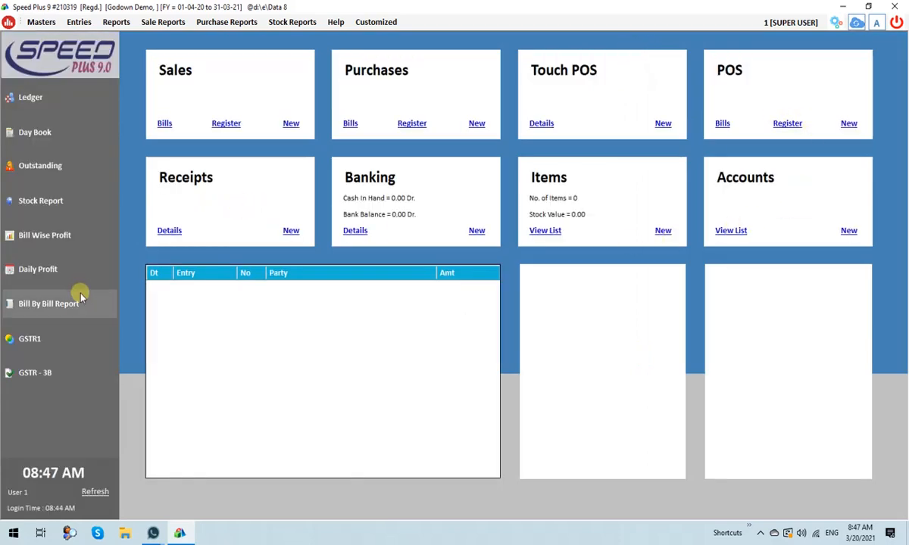
Create a new item named Maggi from the item list, leaving its short name and HSN code blank.
click(547, 231)
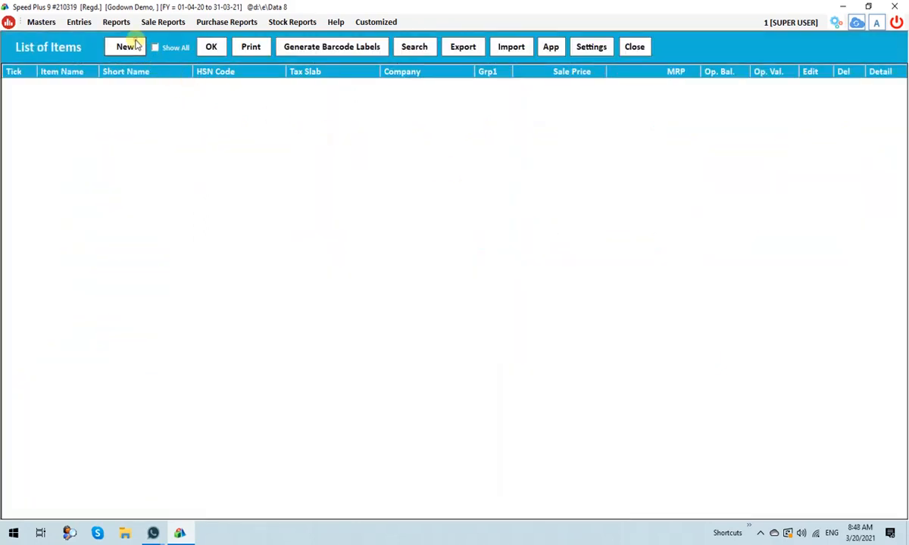
click(128, 46)
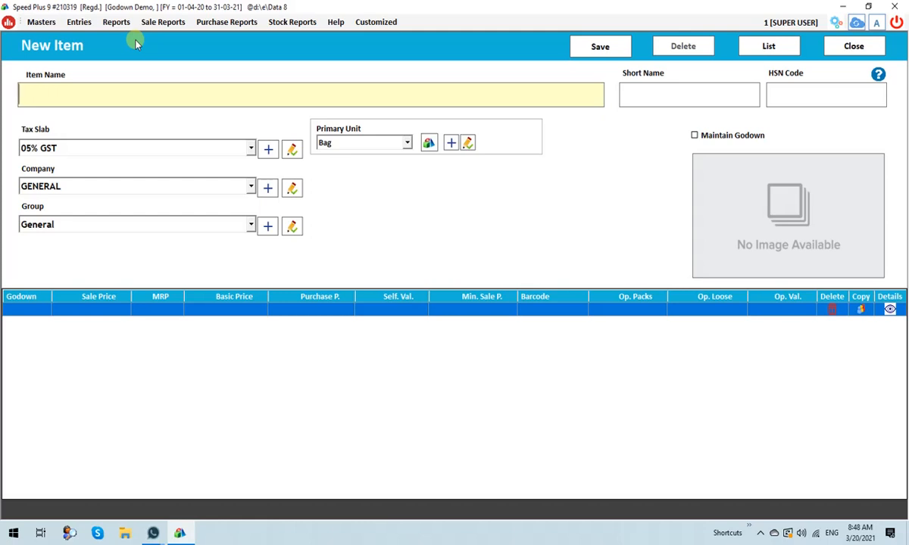
text(Maggi)
key(Return)
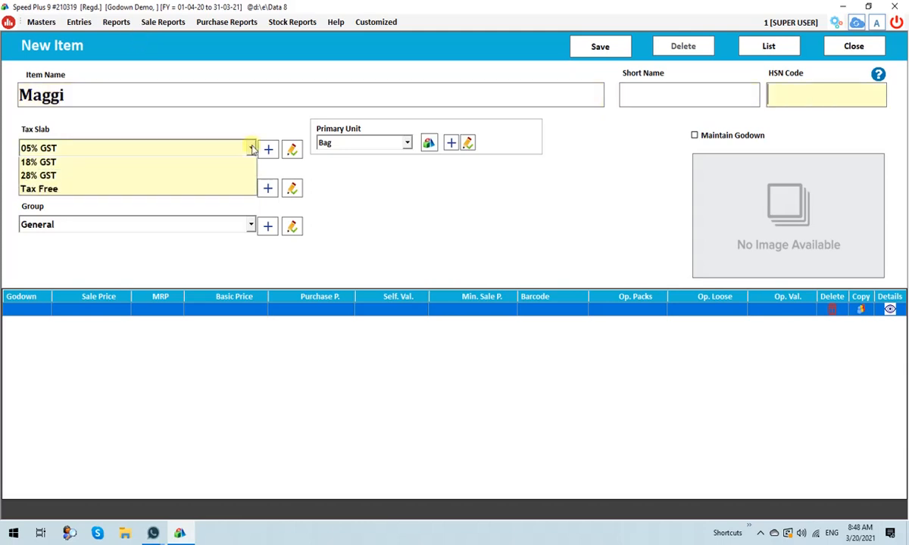
key(Return)
Set the Maggi item's tax slab to 18% GST, group to General and primary unit to Pcs.
click(252, 149)
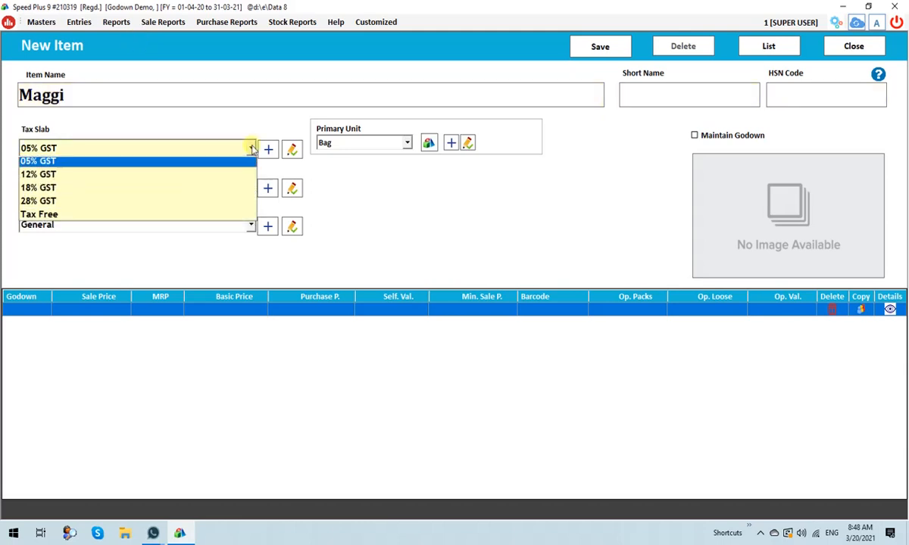
key(Down)
key(Down)
key(Return)
click(252, 226)
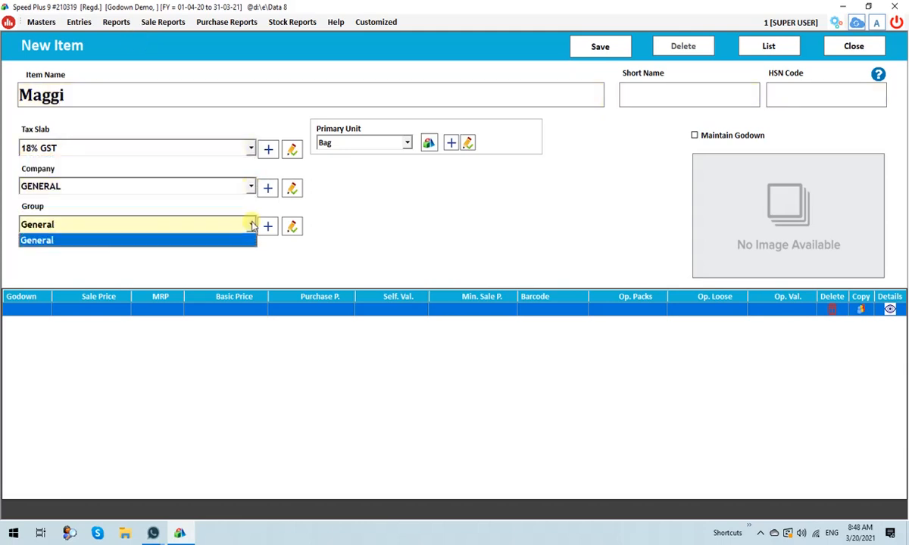
key(Return)
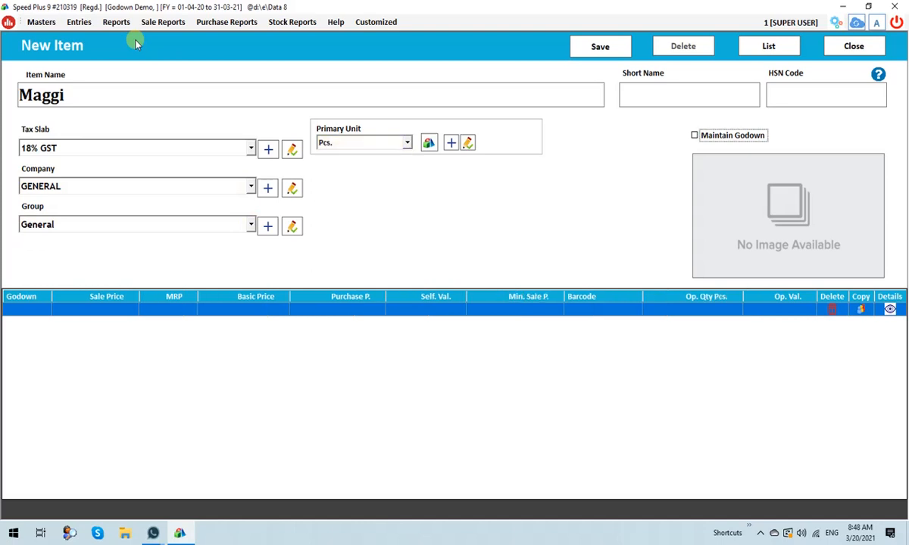
Enable Maintain Godown for the item and name its first godown Shop.
click(715, 138)
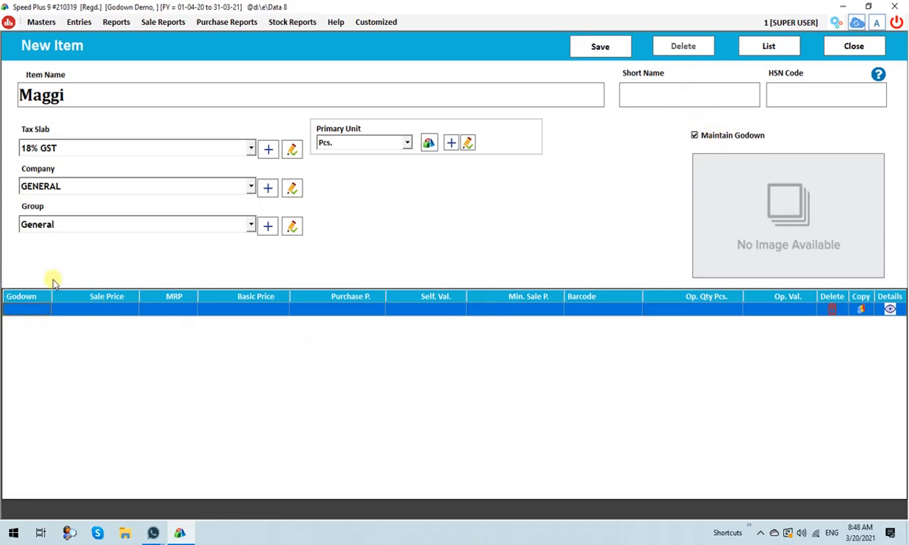
click(26, 308)
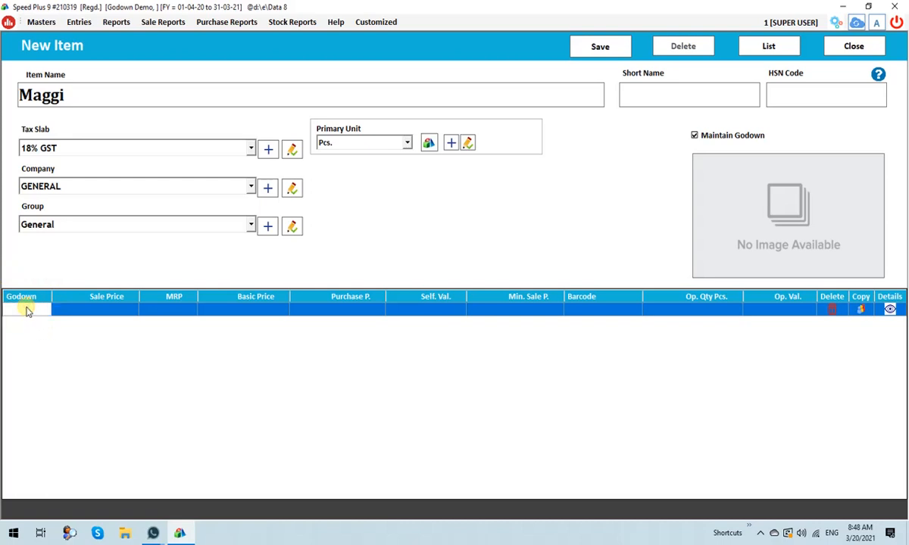
text(Shop)
key(Return)
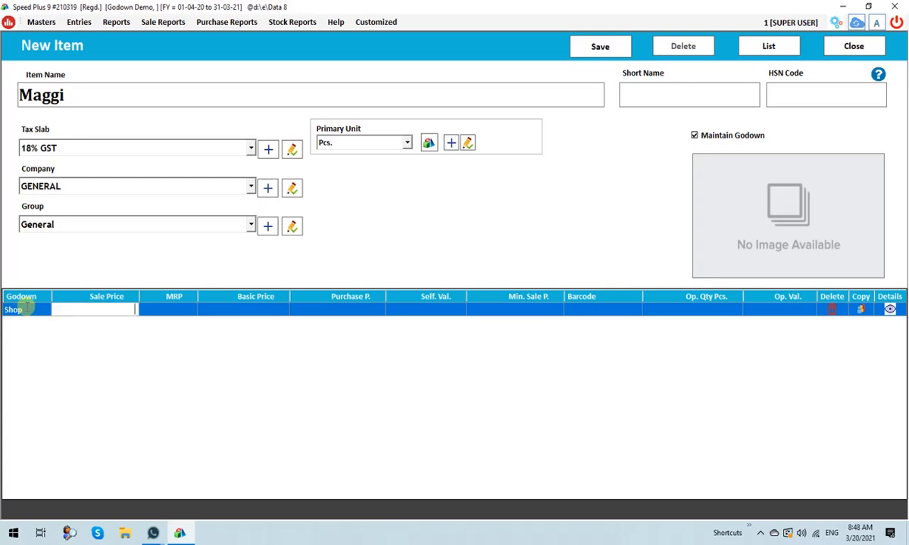
Set the Shop godown's sale price to 10, MRP to 15 and opening quantity to 100 pcs.
text(10)
key(Return)
text(15)
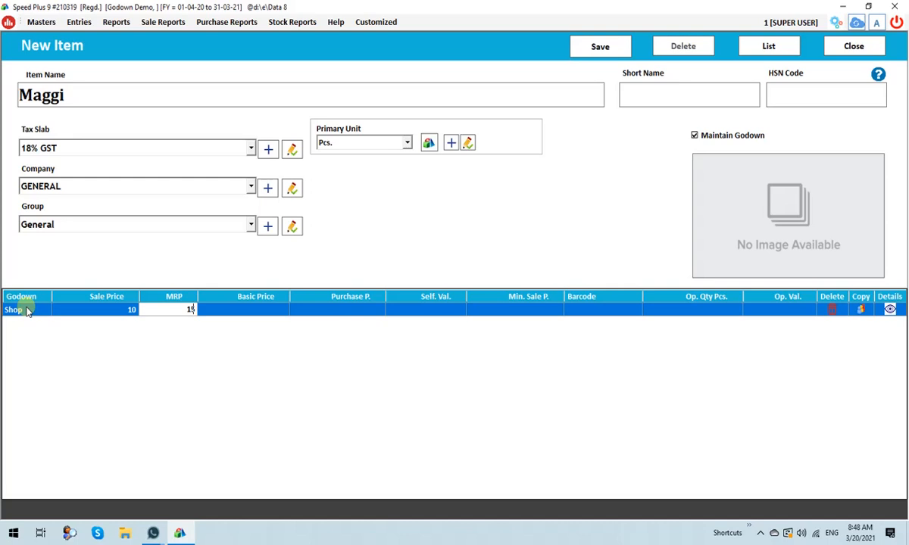
key(Return)
key(Return)
key(Return)
key(Return)
key(Return)
key(Return)
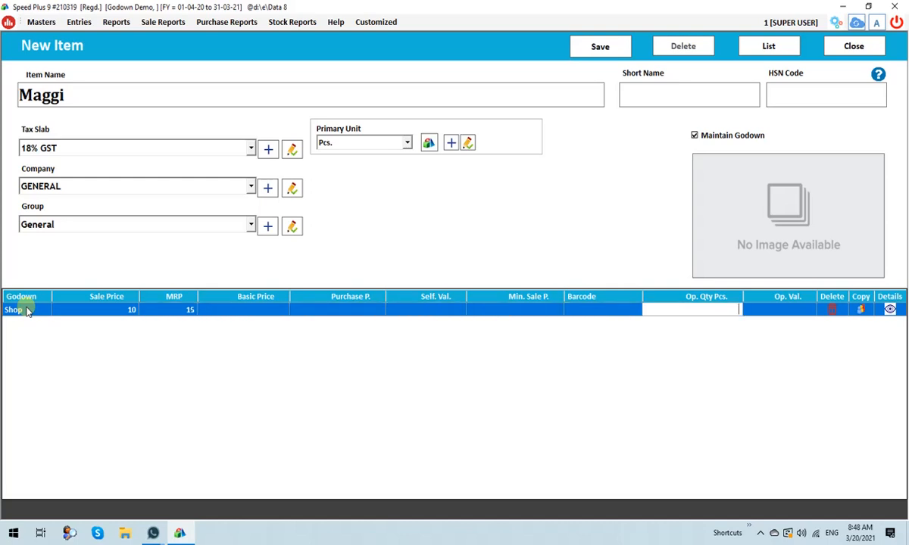
text(100)
key(Return)
key(Return)
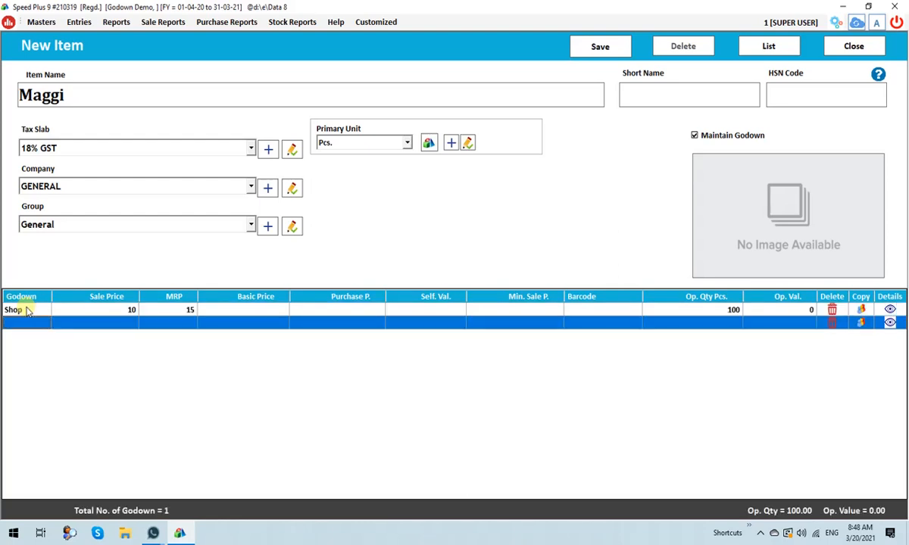
text(Store)
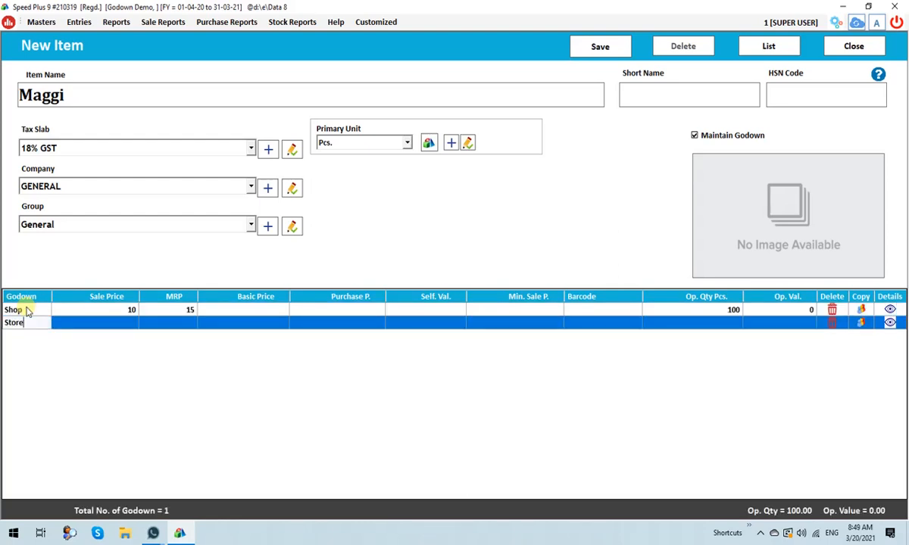
key(BackSpace)
key(BackSpace)
key(BackSpace)
key(BackSpace)
key(BackSpace)
Name the item's second godown A Godown and accept sale price 10 and MRP 15 for it.
text(A Godown)
key(Return)
key(Return)
key(Return)
key(Return)
key(Return)
key(Return)
key(Return)
key(Return)
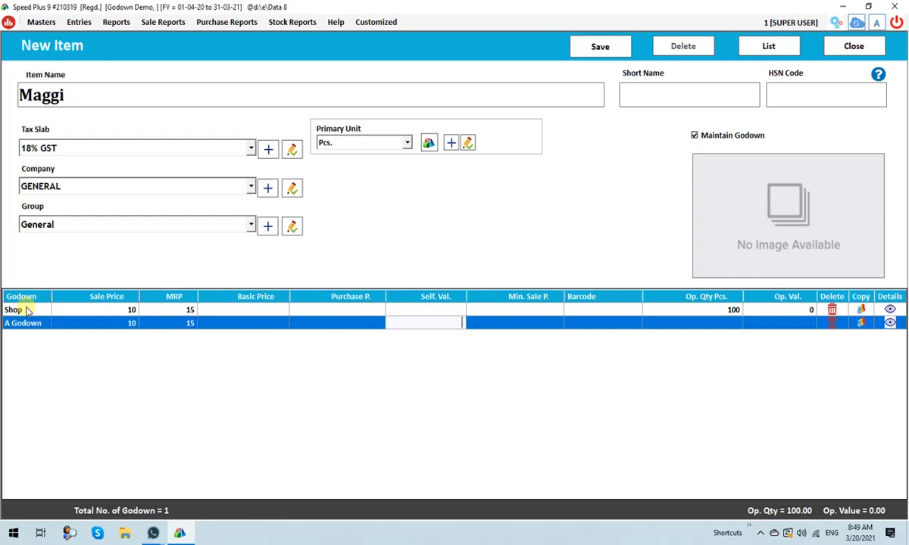
Set A Godown's opening quantity to 200 pcs, save the Maggi item and close the item form.
text(200)
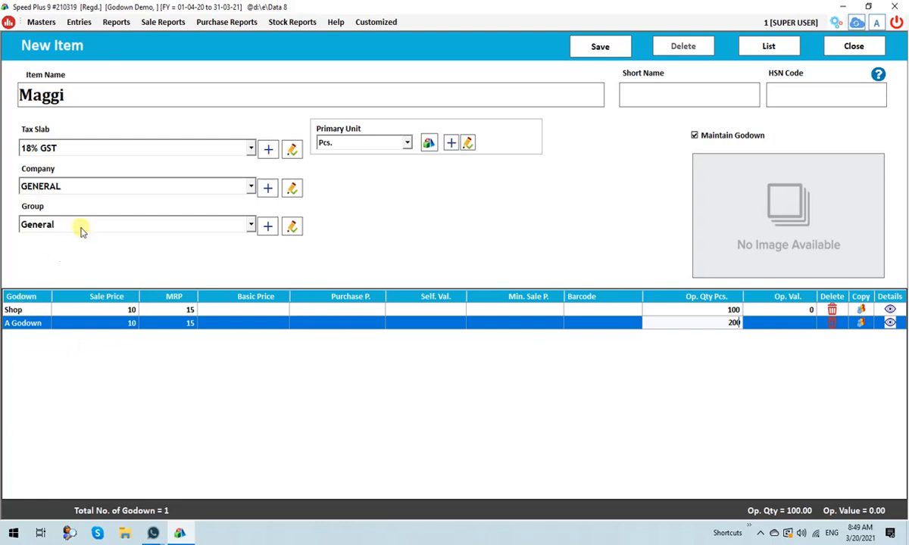
key(BackSpace)
key(BackSpace)
key(BackSpace)
key(Return)
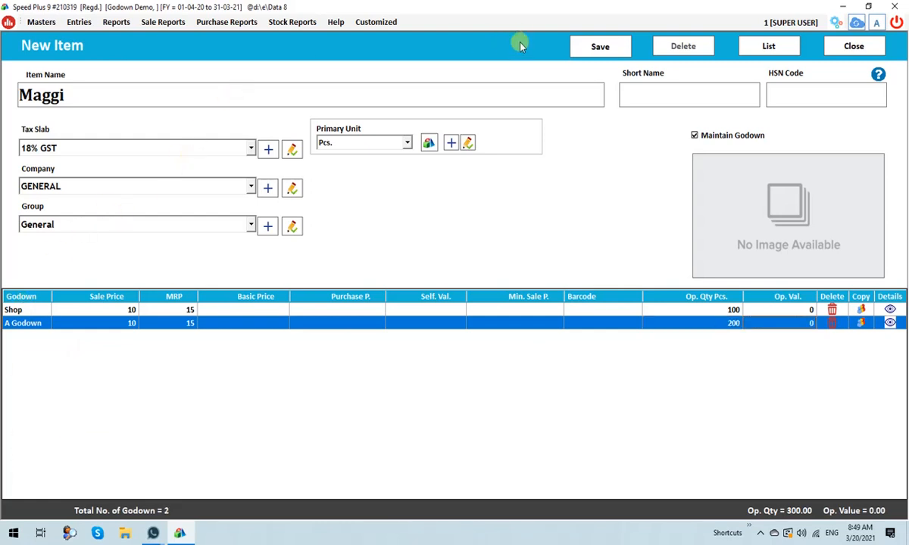
click(599, 47)
click(863, 48)
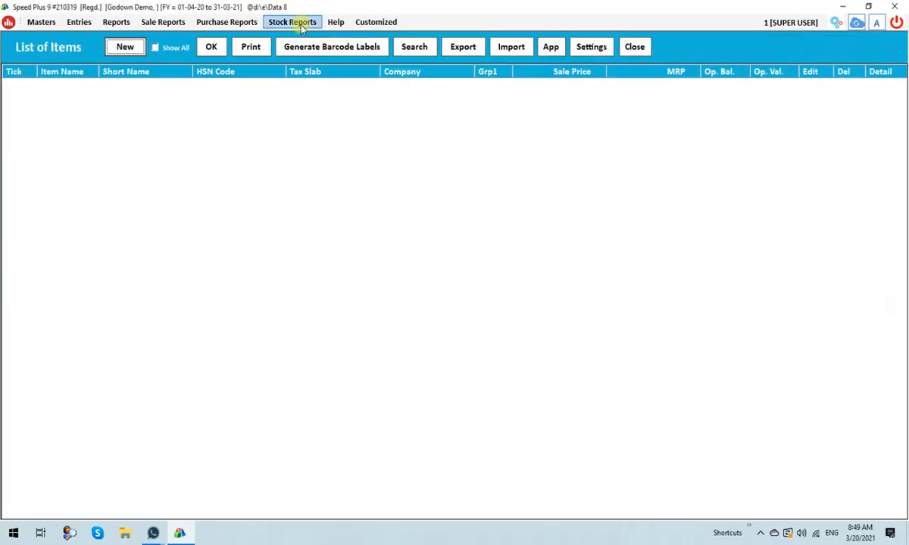
Generate the stock report with subitems expanded to review Maggi's stock per godown, and close the report and item list.
click(296, 22)
click(299, 37)
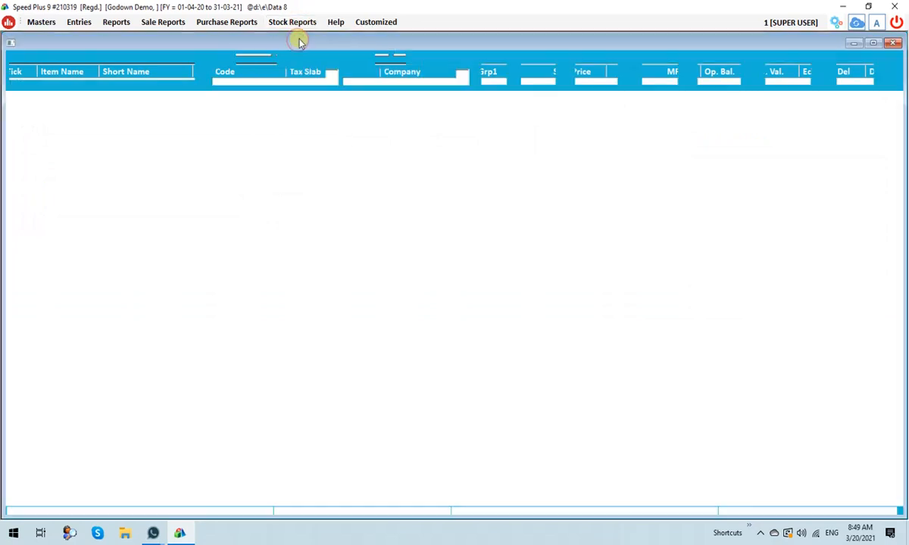
click(491, 58)
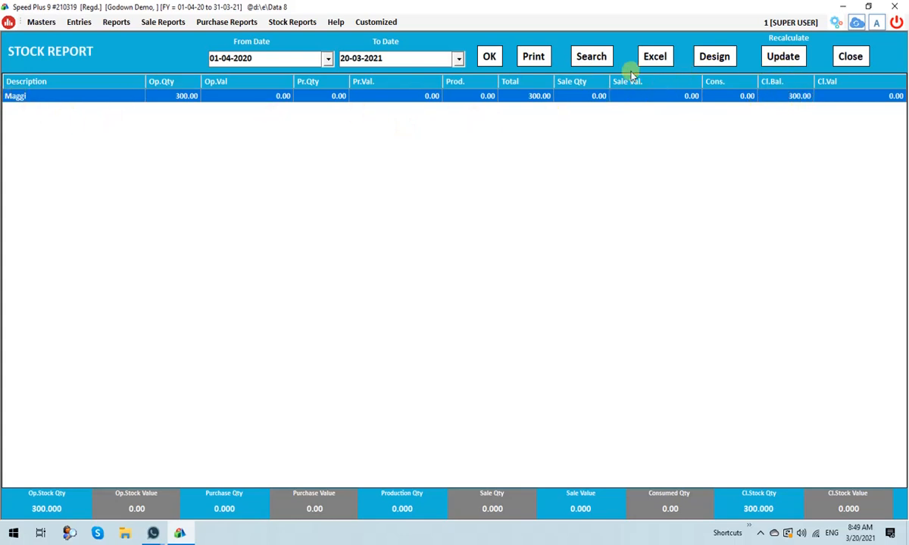
click(590, 59)
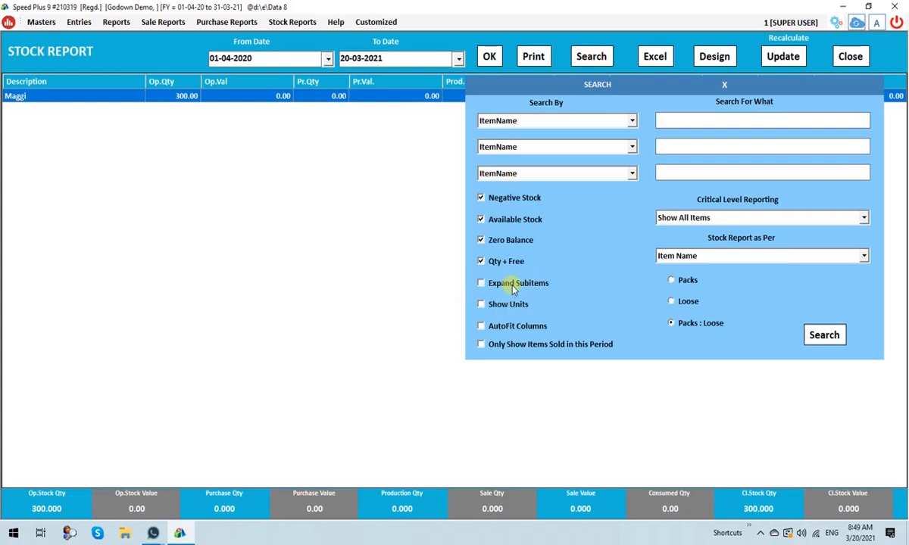
click(481, 283)
click(827, 335)
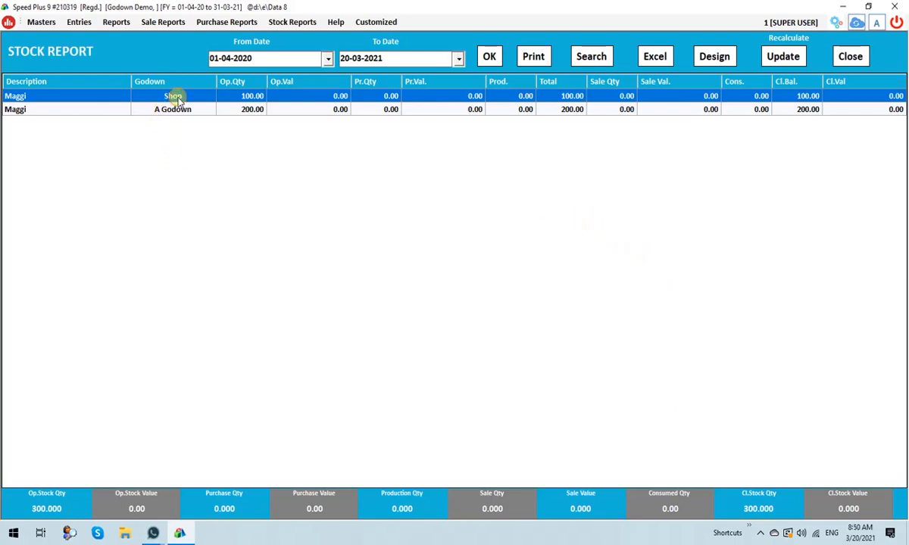
click(362, 109)
key(Escape)
click(643, 46)
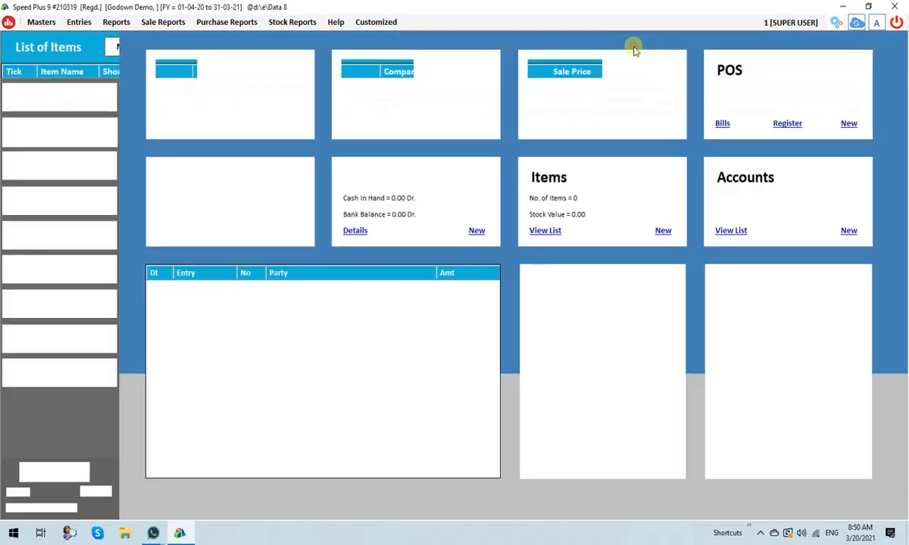
Start a new purchase bill with its terms set to Cash.
click(78, 22)
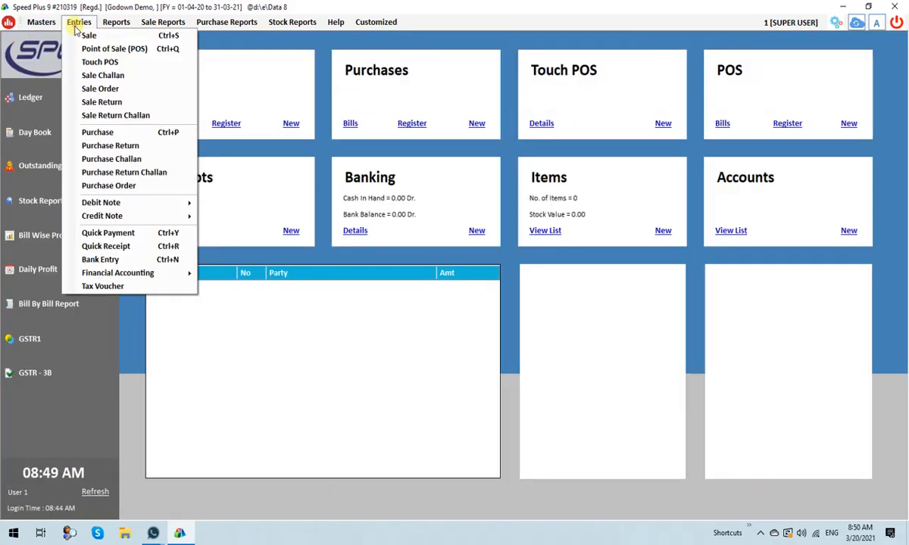
click(126, 134)
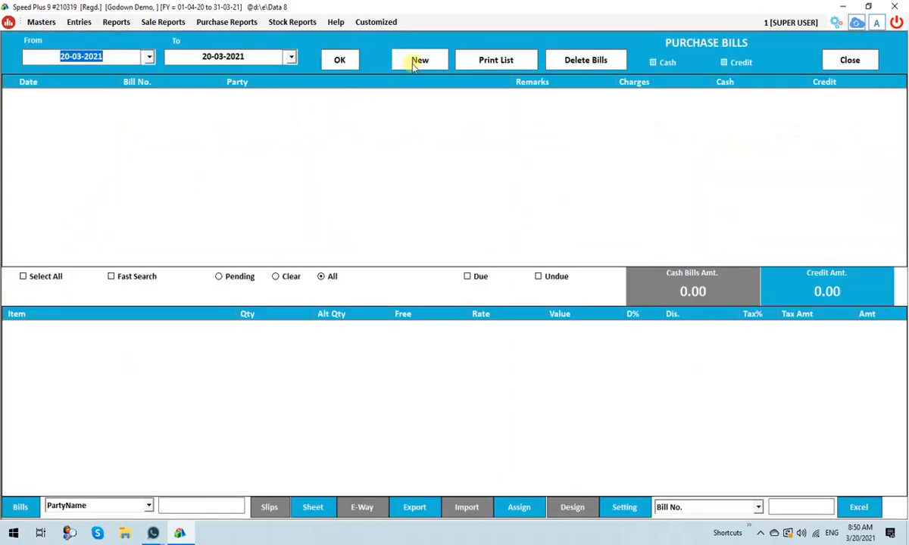
click(418, 60)
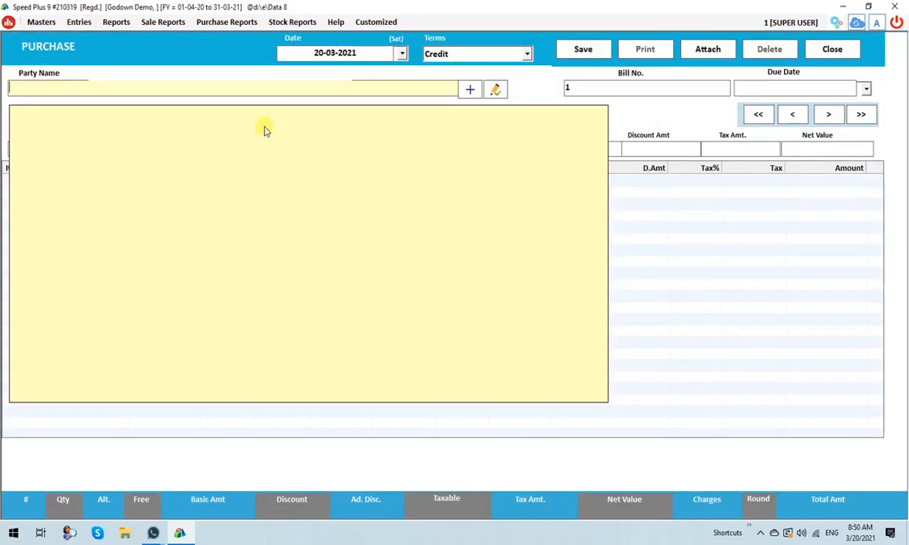
key(shift+Tab)
key(Up)
key(Return)
key(Return)
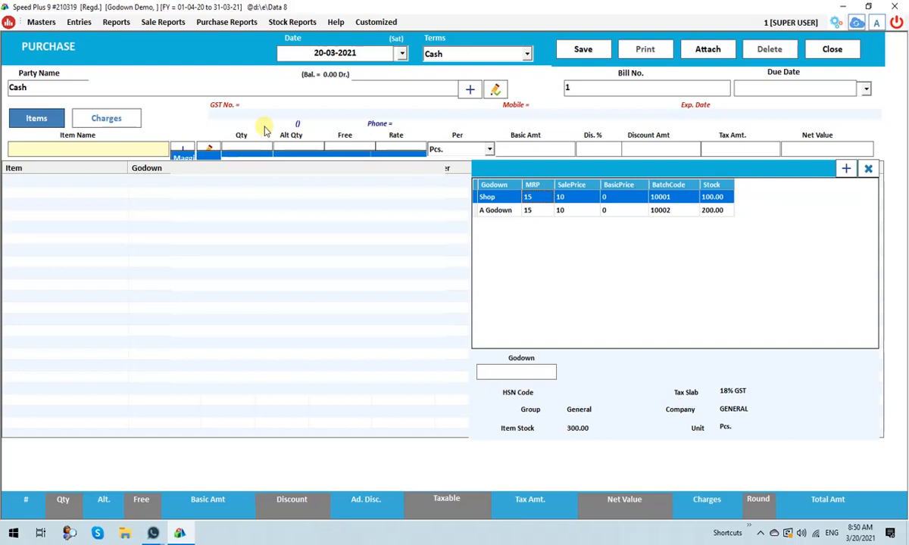
Add 500 pcs of Maggi from A Godown at rate 8 to the purchase bill.
key(Down)
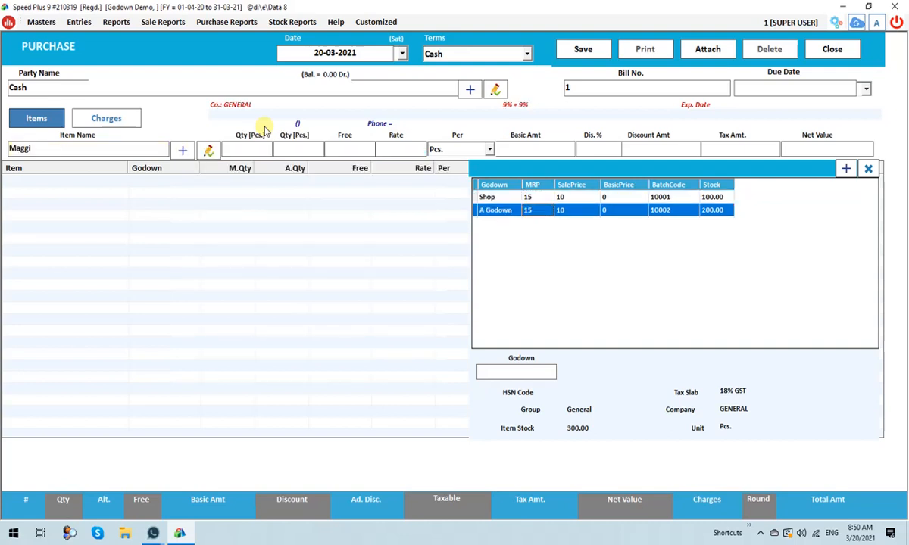
key(Up)
key(Down)
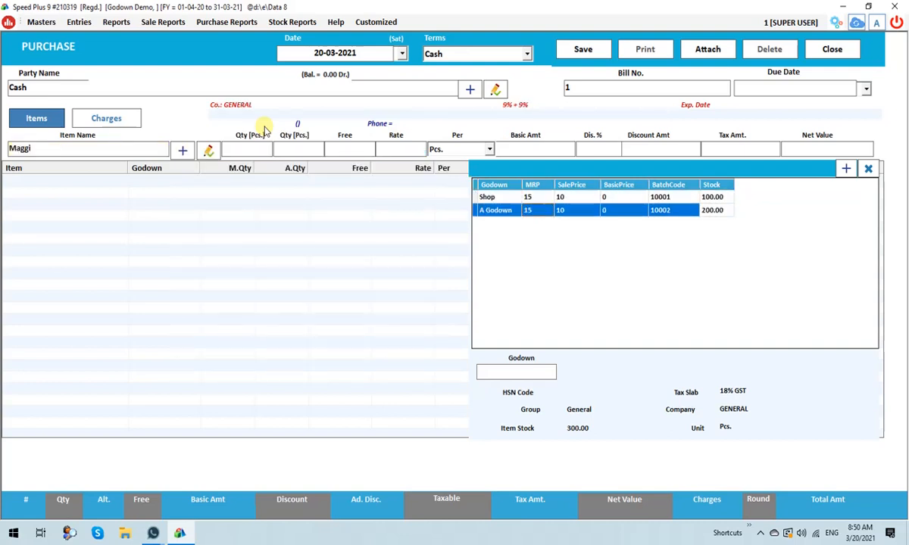
key(Return)
text(500)
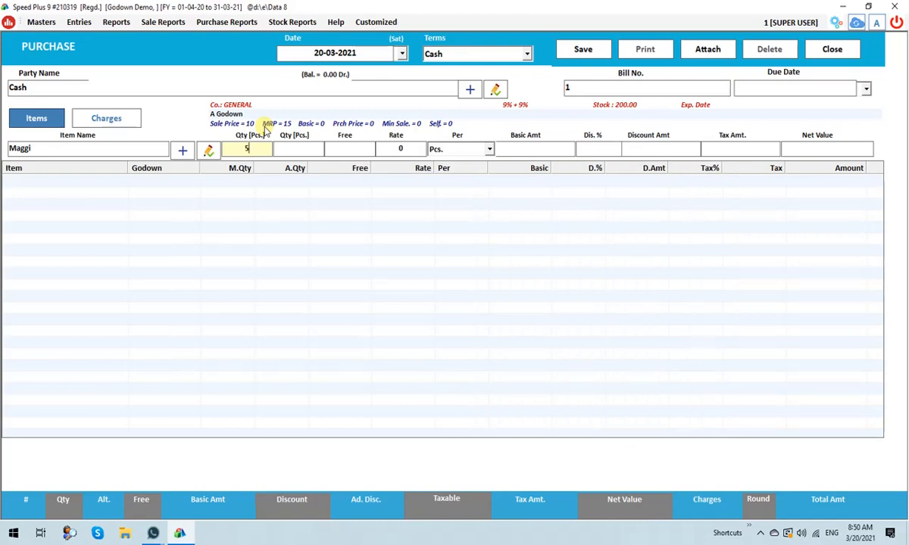
key(Return)
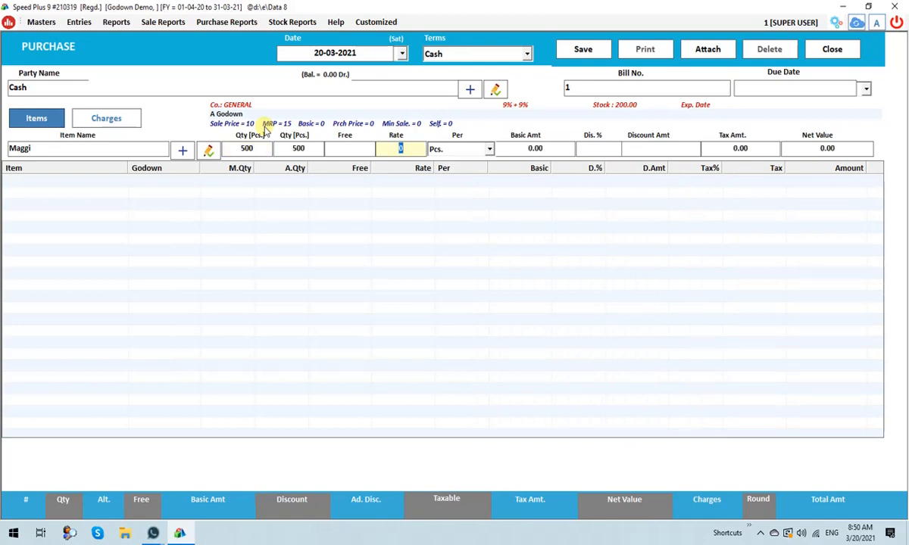
text(8)
key(Return)
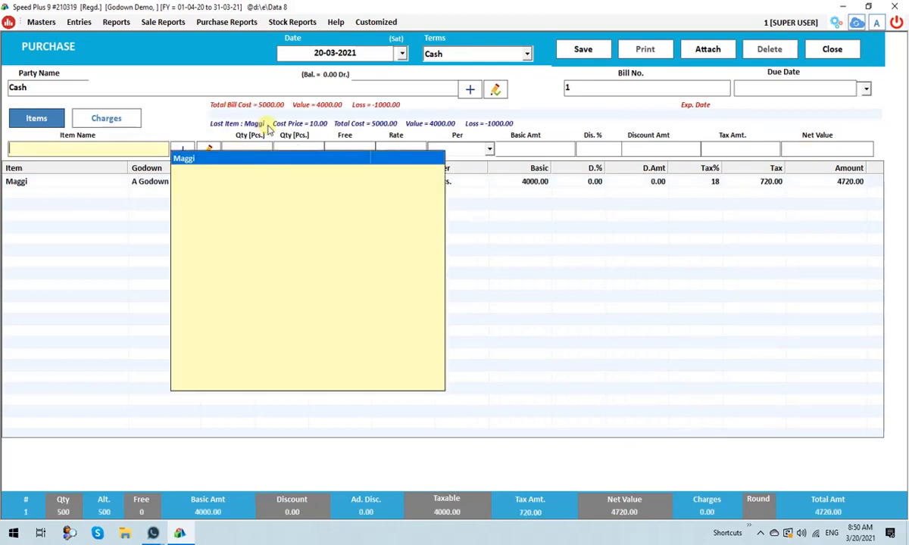
Save the purchase bill and close the purchase form.
click(587, 244)
click(581, 53)
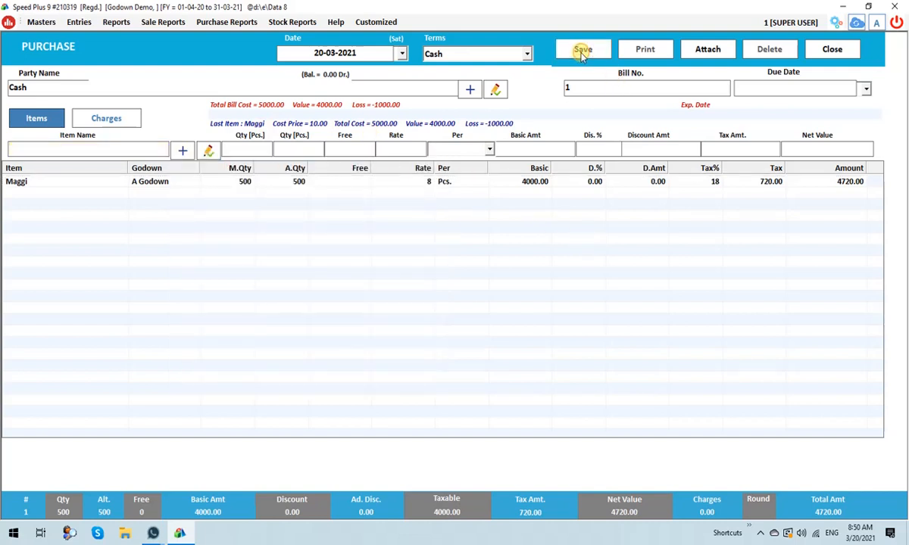
click(827, 49)
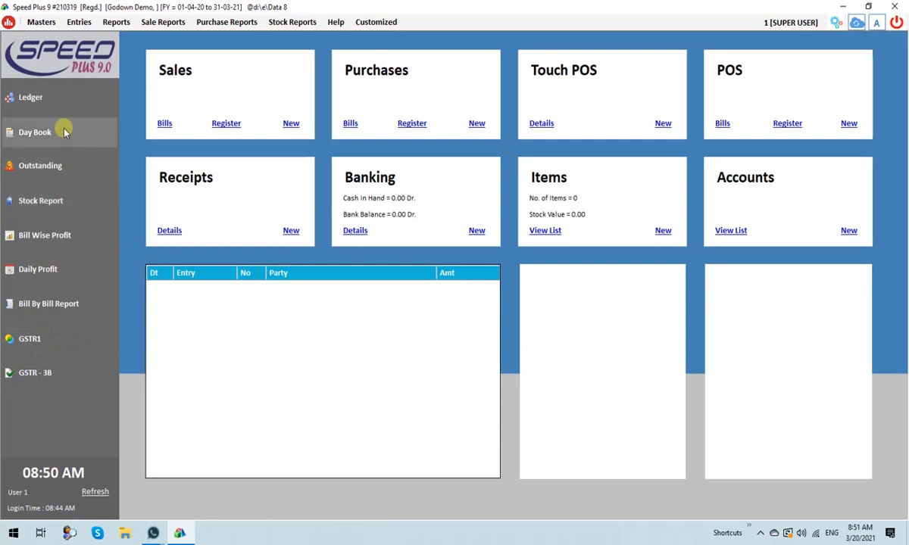
Generate the stock report with subitems expanded to check Maggi's closing balance in each godown after the purchase, and close it.
click(58, 203)
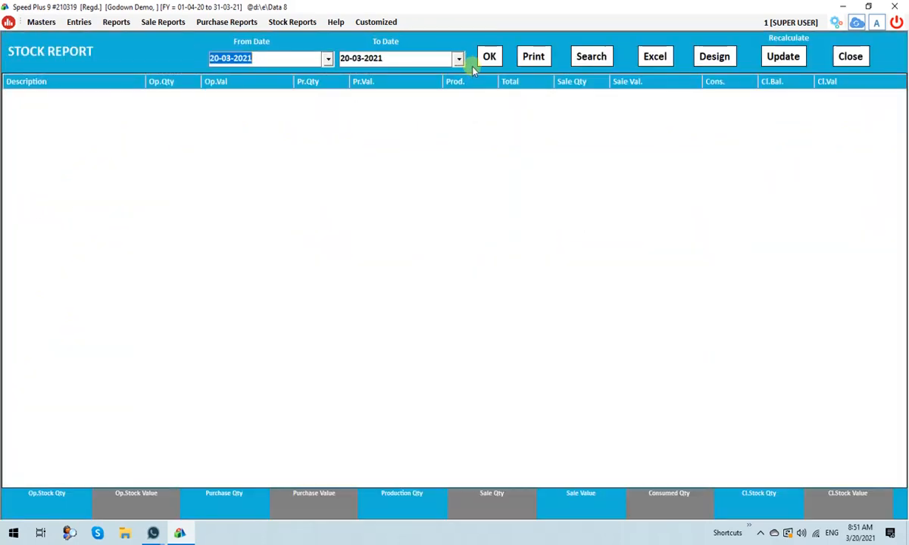
click(489, 59)
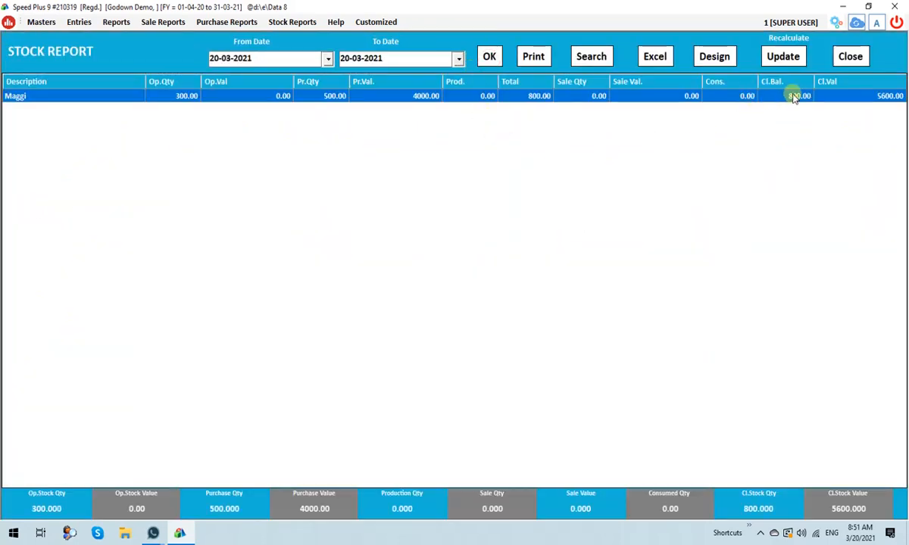
click(589, 60)
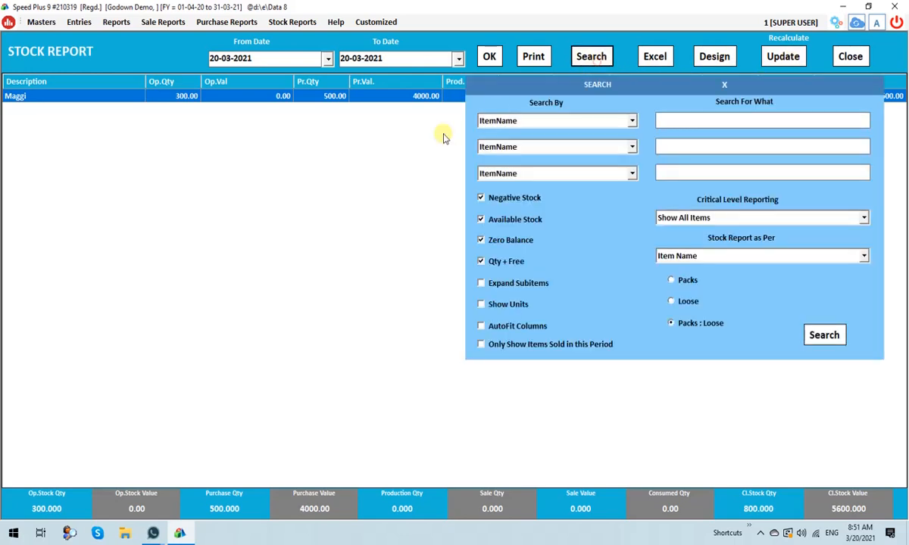
click(481, 282)
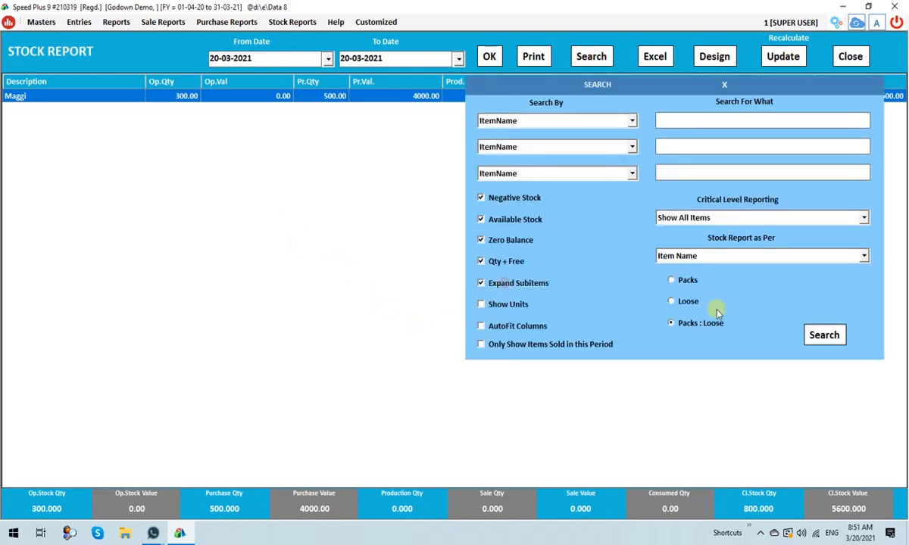
click(823, 335)
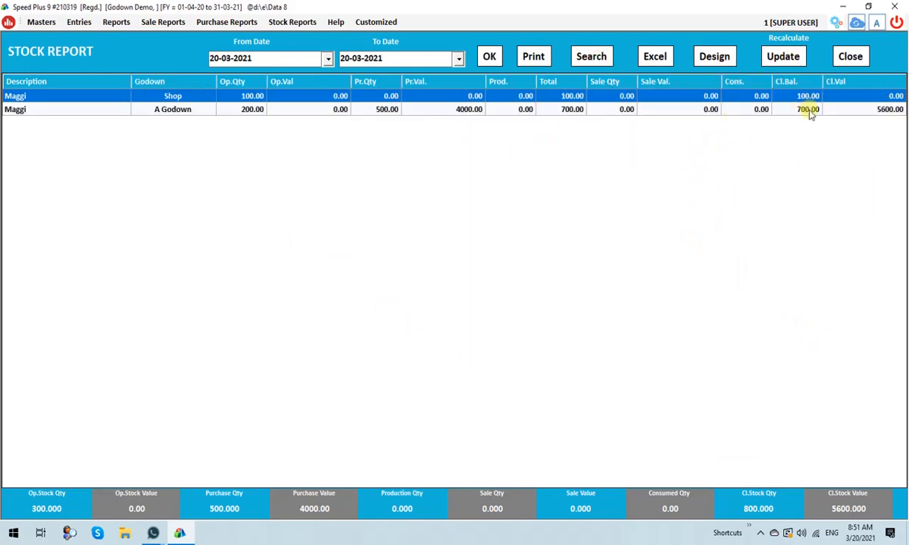
click(809, 111)
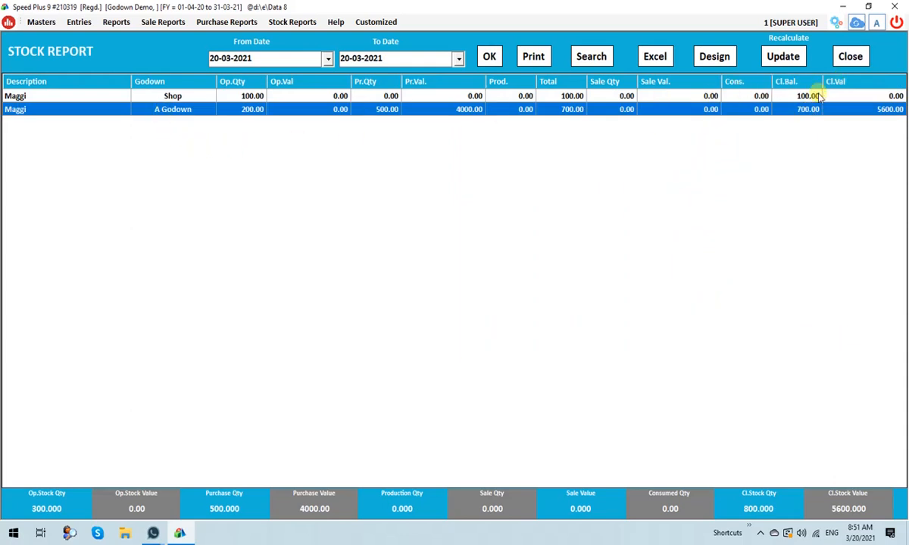
click(812, 96)
click(847, 56)
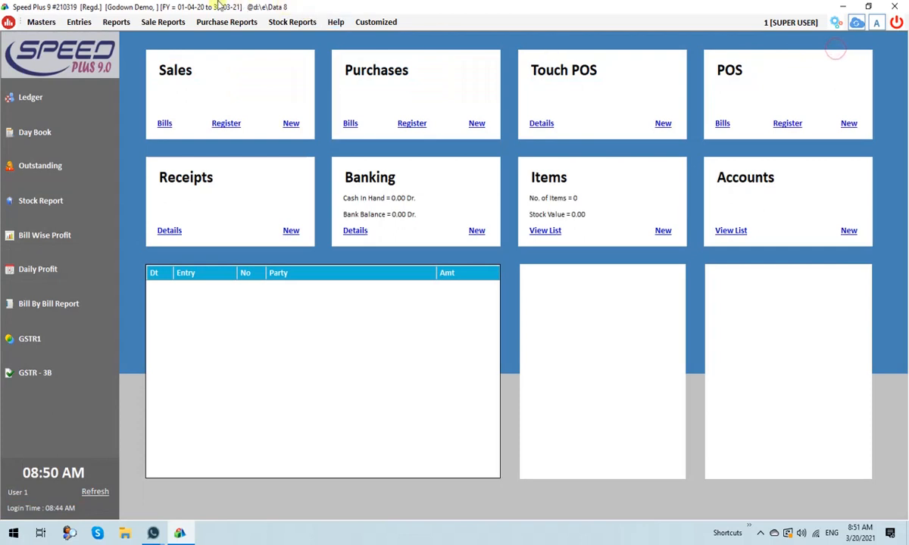
Start a new sale bill with Cash terms and accept its header details up to the item entry.
click(79, 22)
click(88, 35)
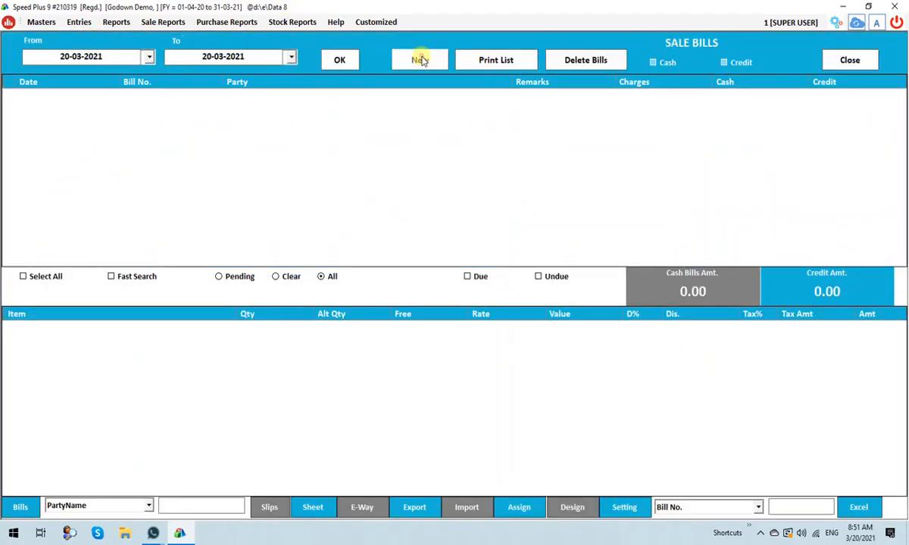
click(420, 60)
key(Return)
key(Return)
key(Return)
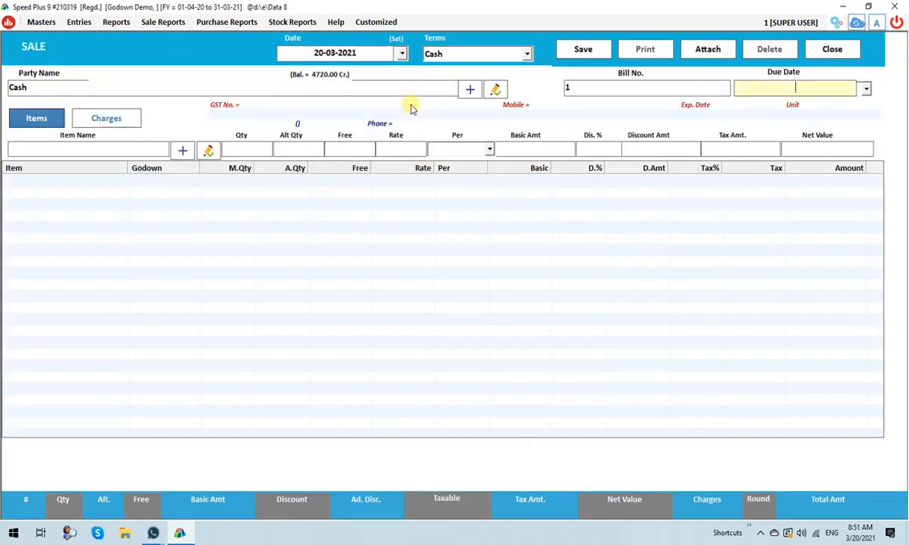
key(Return)
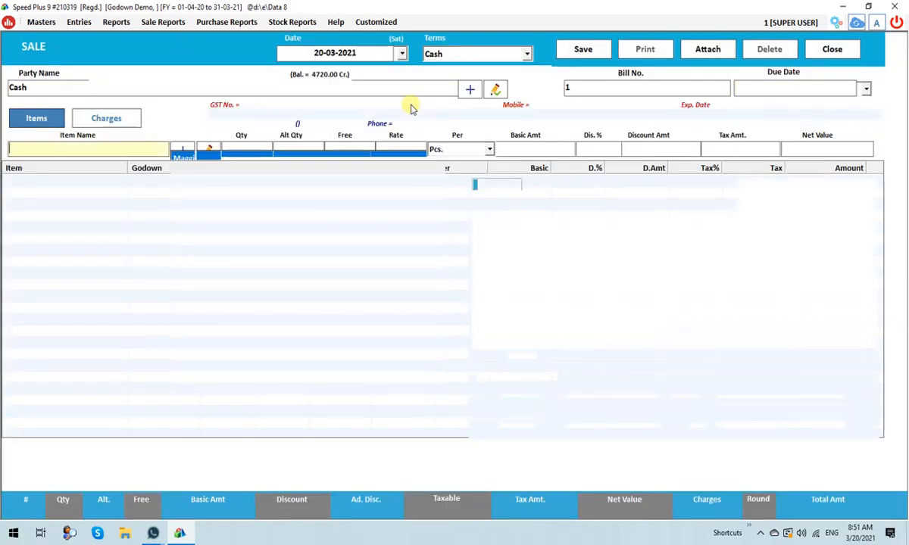
Choose Maggi from A Godown as the sale item and set its quantity to 50 pcs.
key(Down)
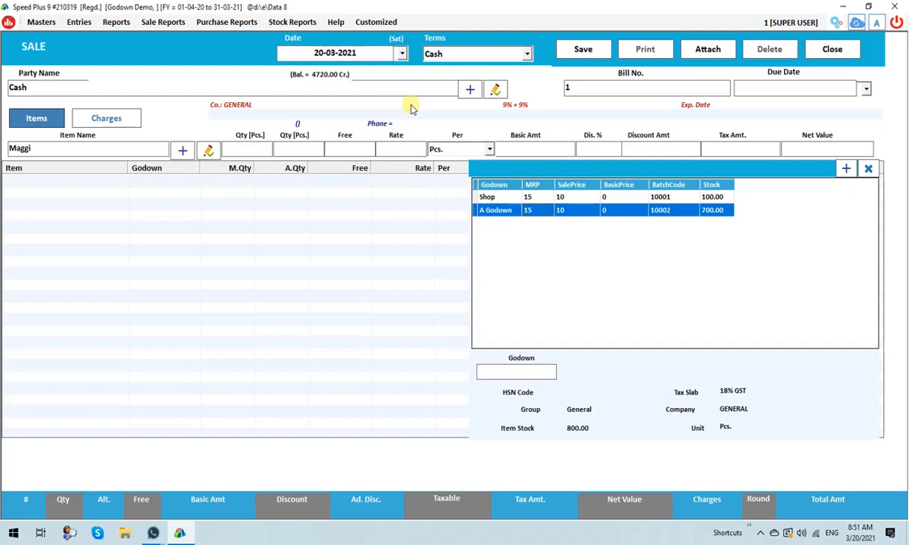
key(Up)
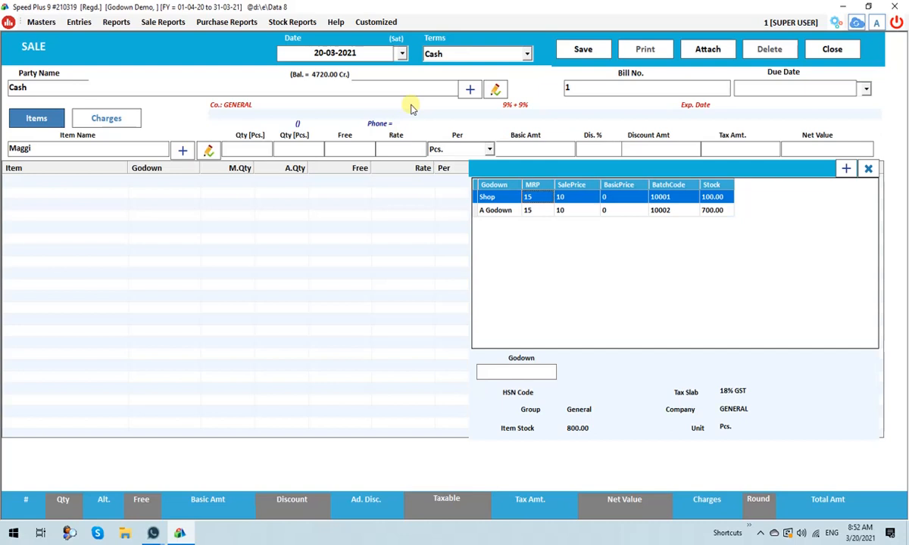
key(Down)
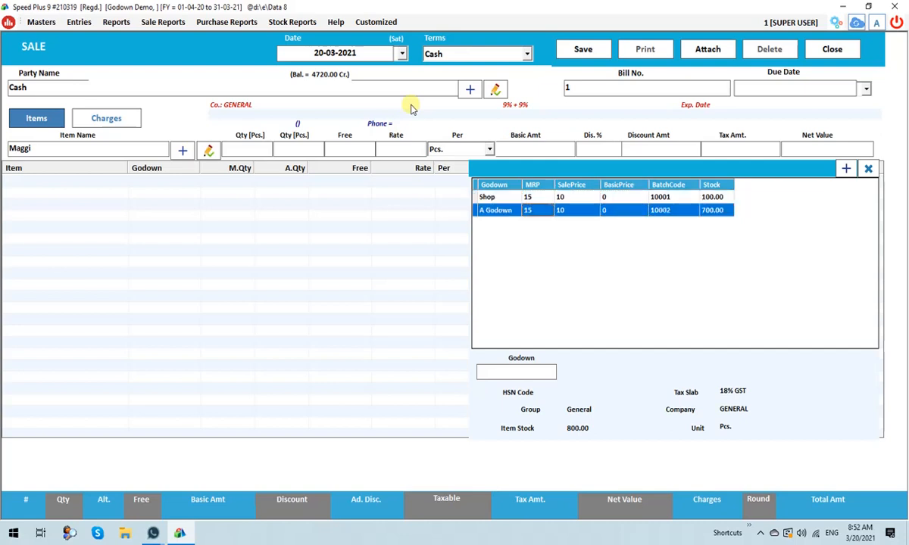
key(Return)
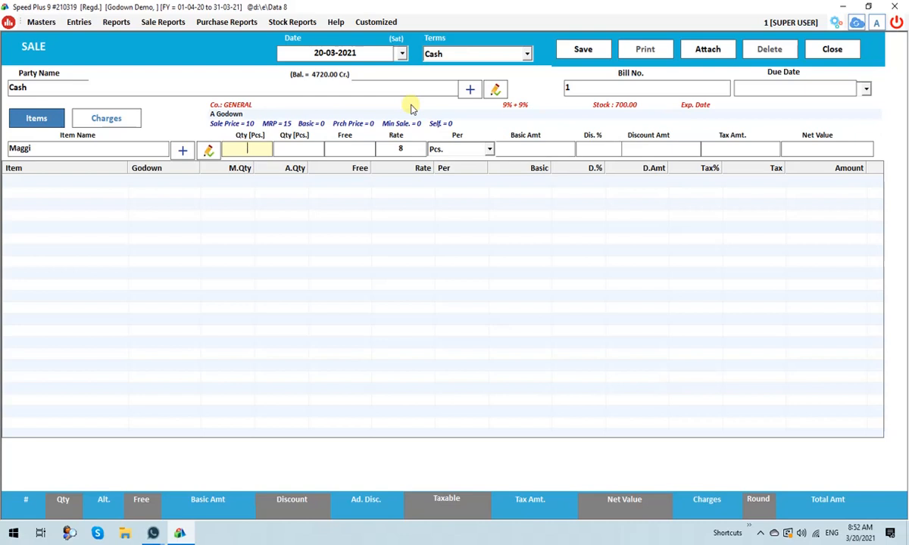
text(50)
key(Return)
Set the Maggi sale rate to 10 and add the line to the bill without a discount.
key(Return)
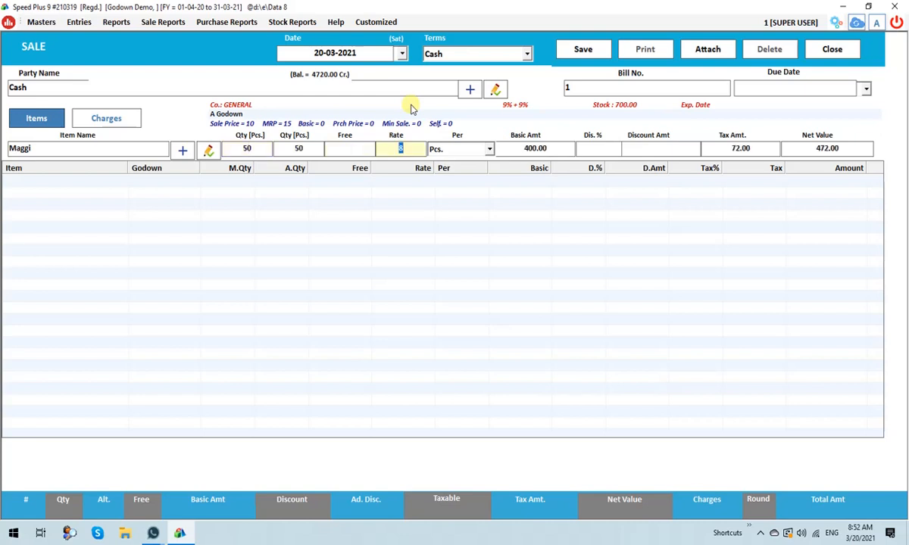
text(10)
key(Return)
key(Return)
key(Return)
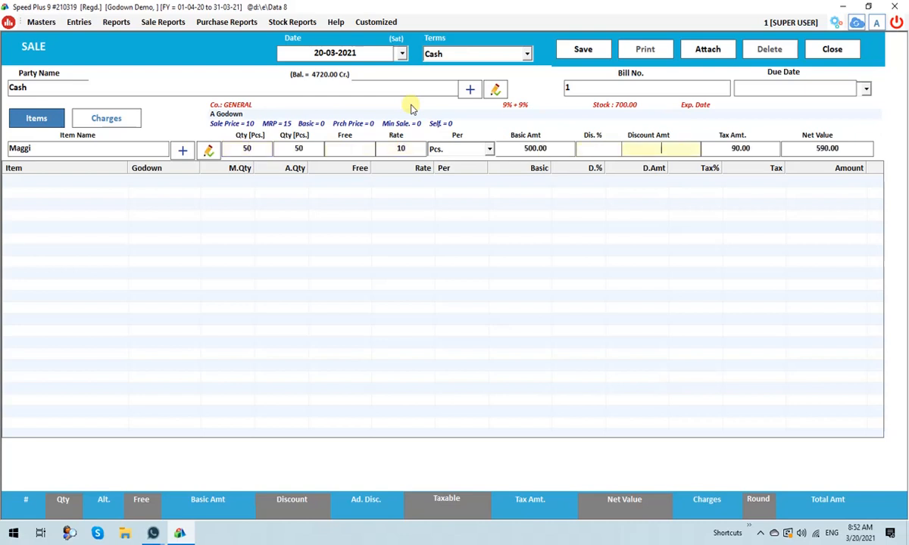
key(Return)
key(Return)
key(Return)
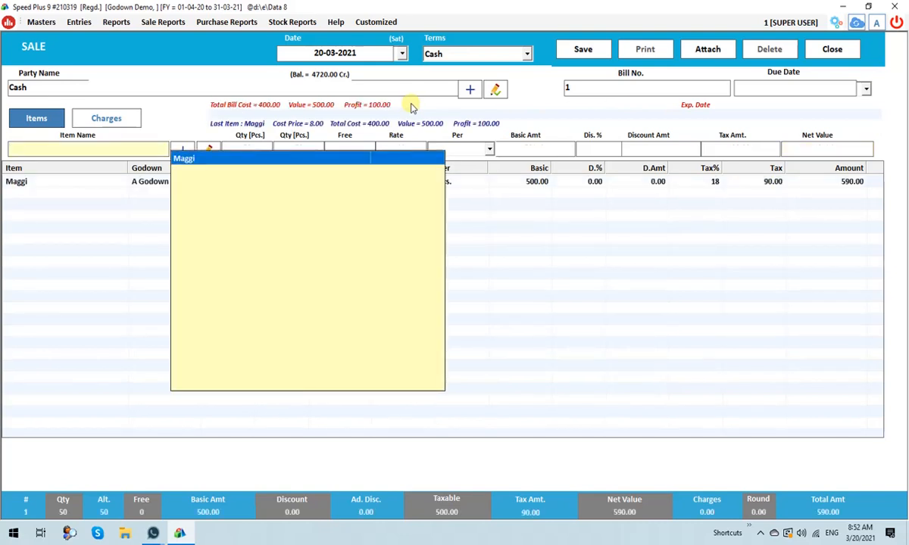
Save the sale bill, acknowledge the confirmation and close the sale form.
click(570, 47)
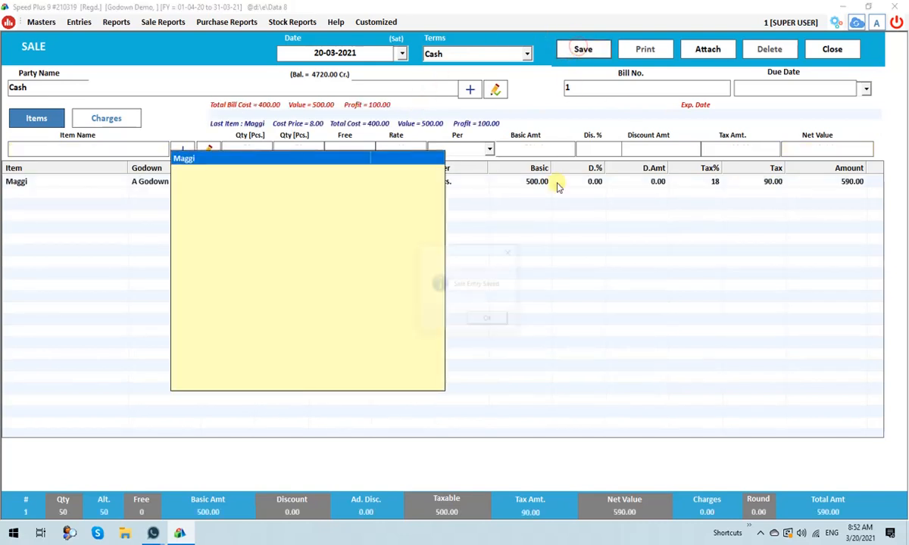
click(488, 320)
click(501, 320)
click(821, 47)
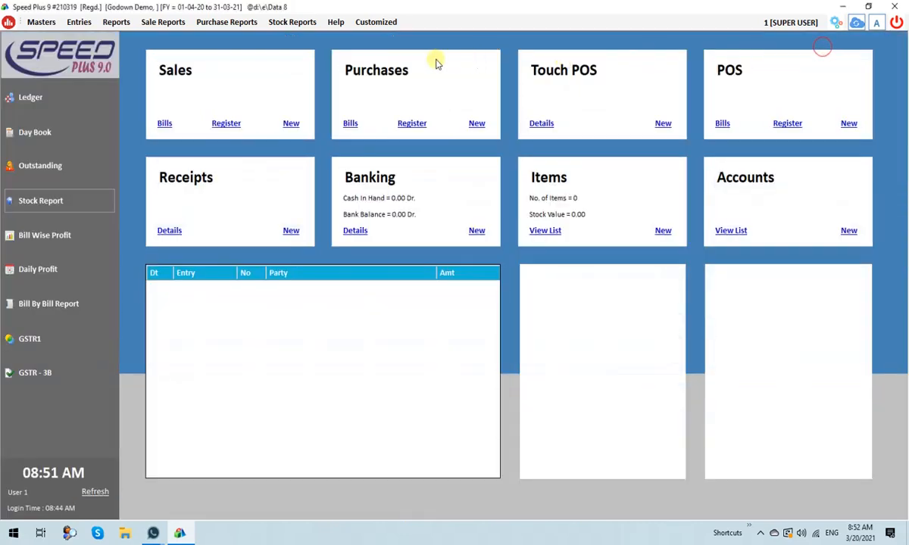
Review the godown-wise stock report with subitems expanded to check A Godown's balance after the sale, and close it.
click(55, 200)
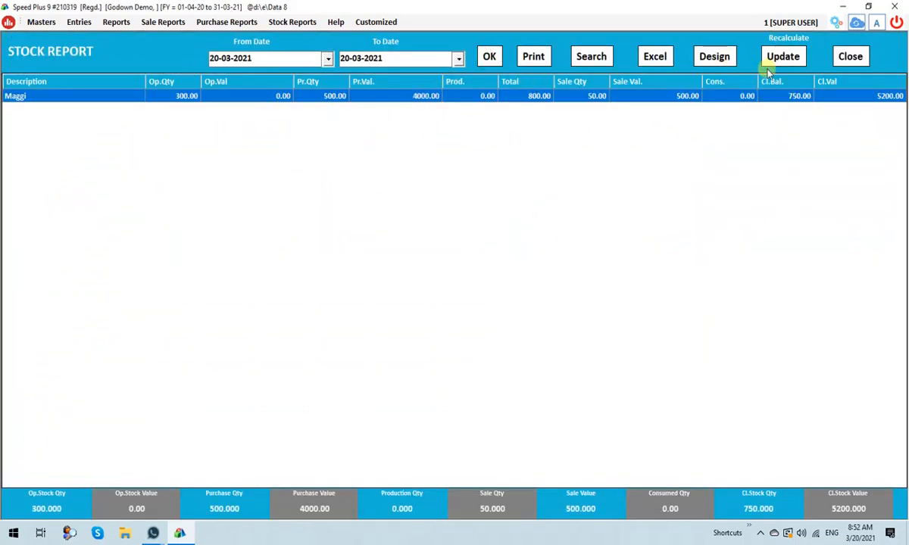
click(590, 58)
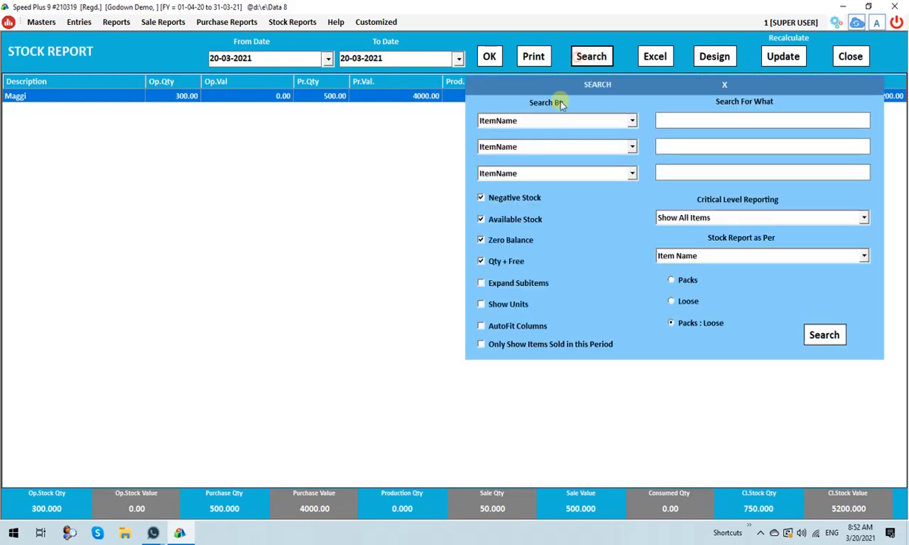
click(481, 283)
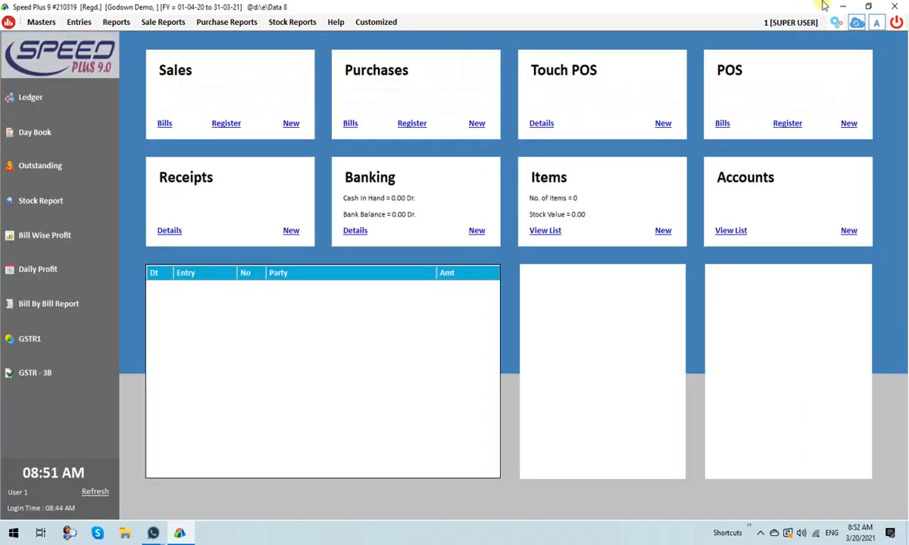
click(842, 56)
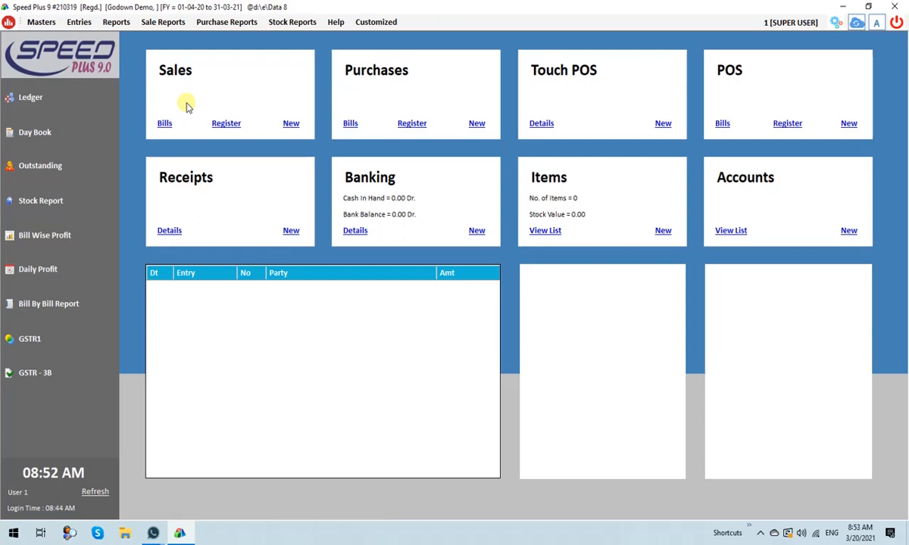
Turn on the Production module in the module settings and close the settings.
click(836, 23)
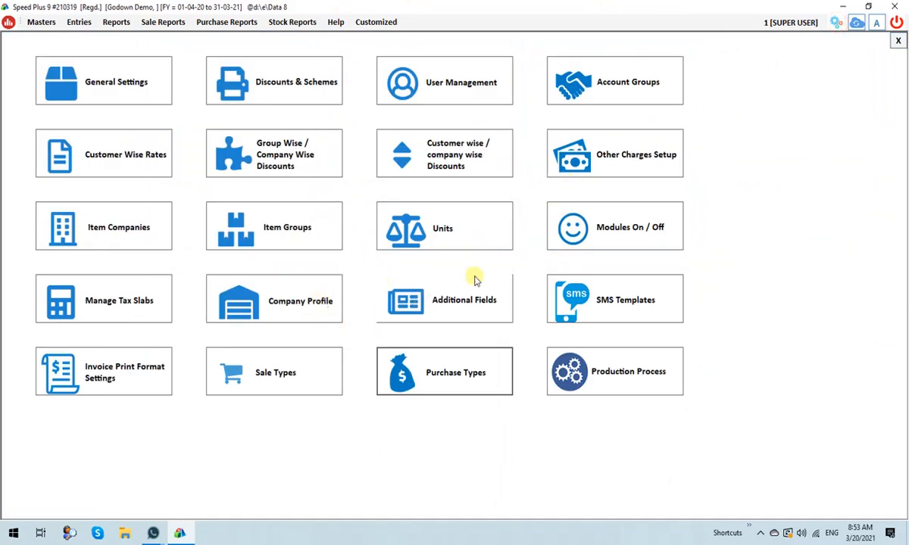
click(594, 219)
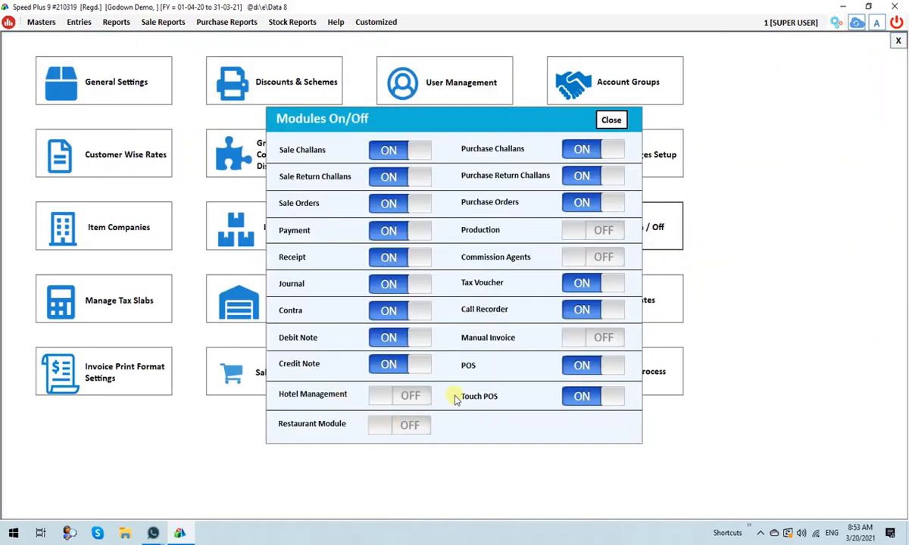
click(590, 230)
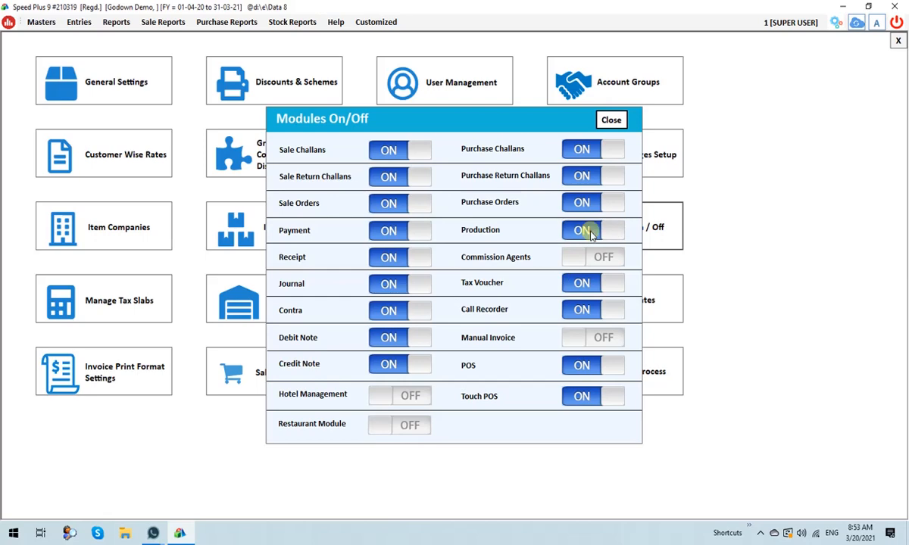
click(611, 120)
click(898, 41)
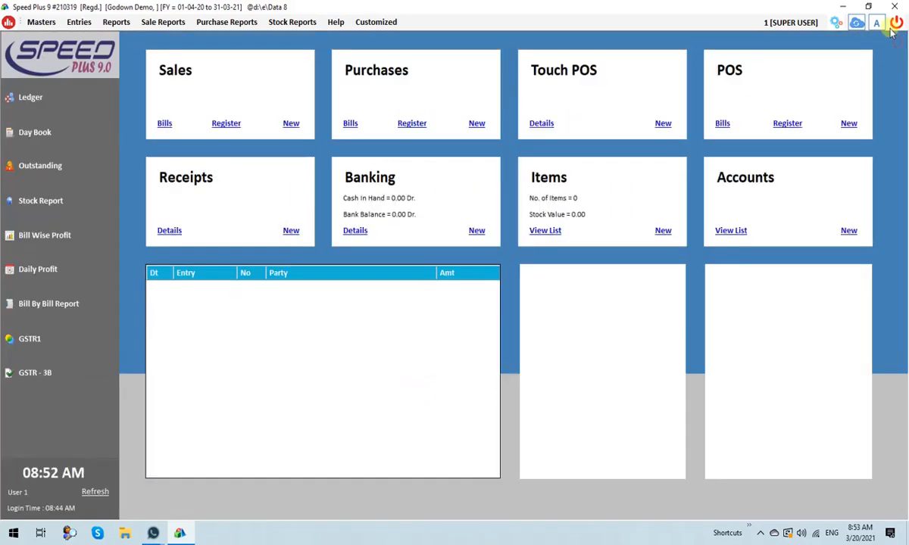
Reopen the Godown Demo company and open a new Stock Journal entry with the description left blank.
click(896, 23)
click(175, 111)
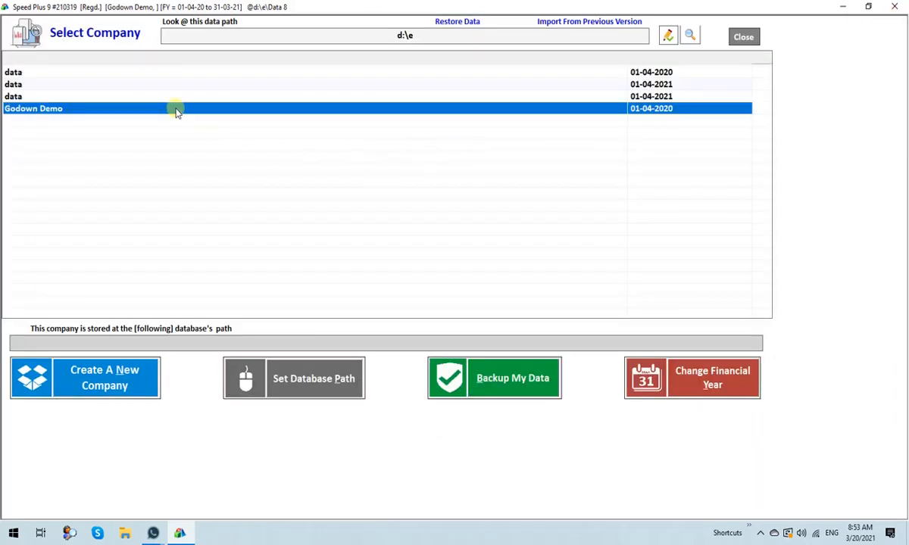
click(78, 22)
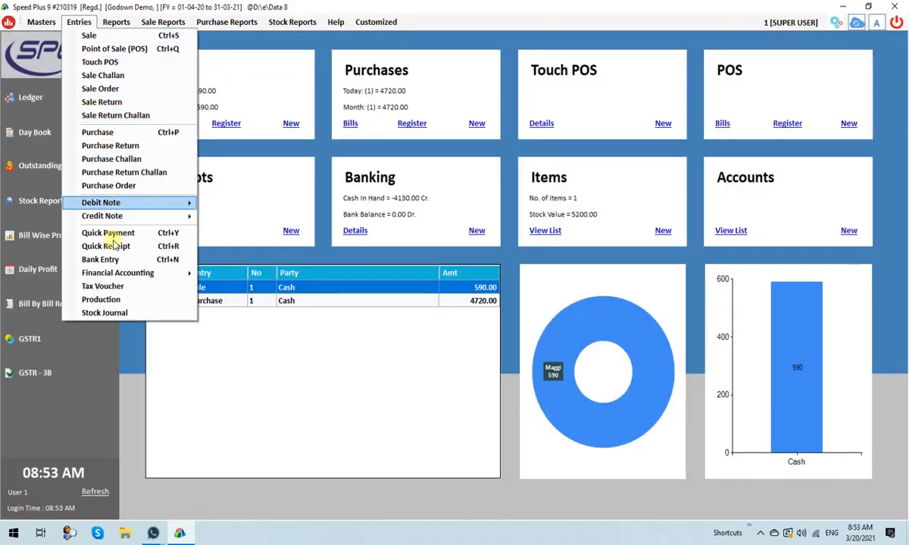
click(121, 313)
key(Return)
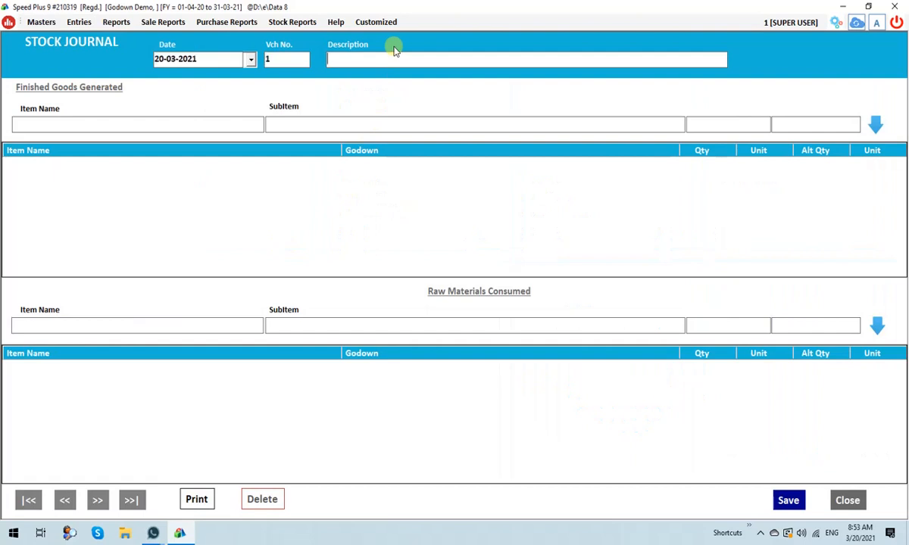
key(Return)
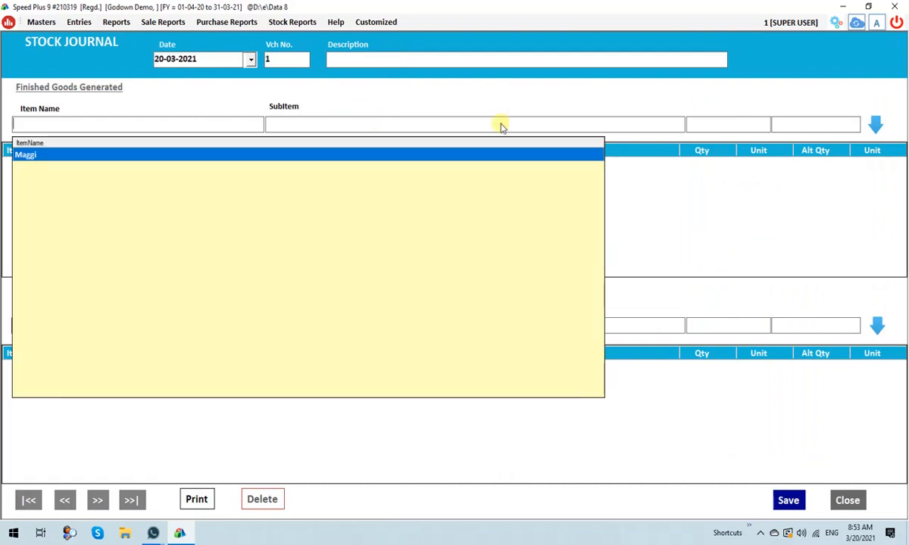
click(761, 263)
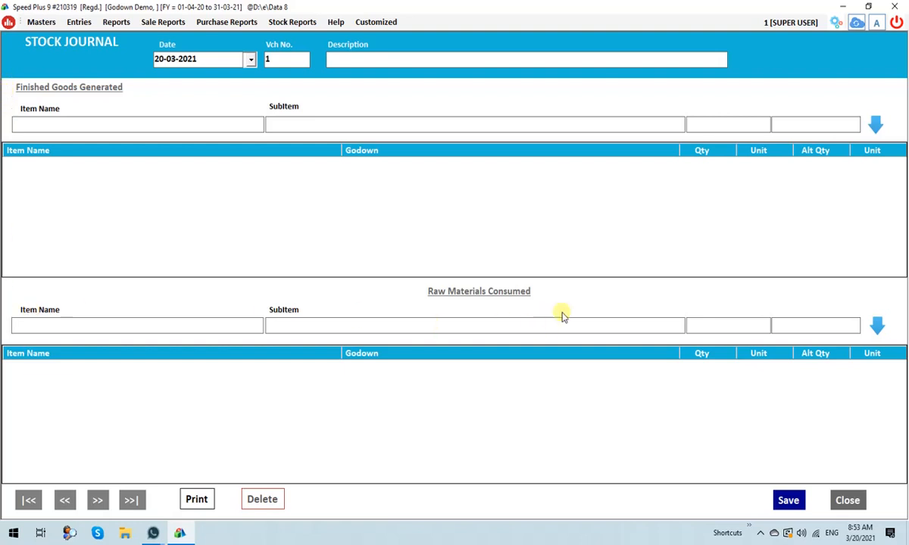
Add Maggi for the Shop godown with quantity 150 to the finished goods generated.
click(109, 119)
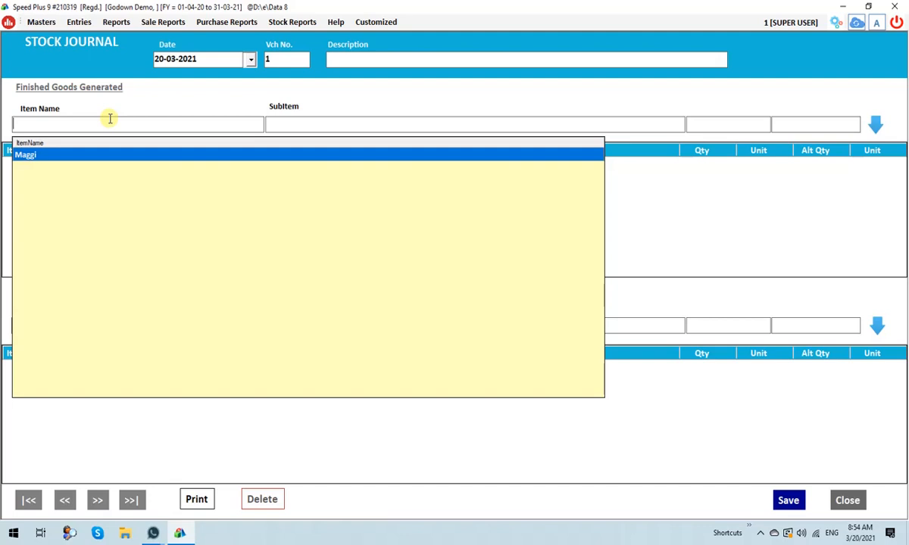
key(Return)
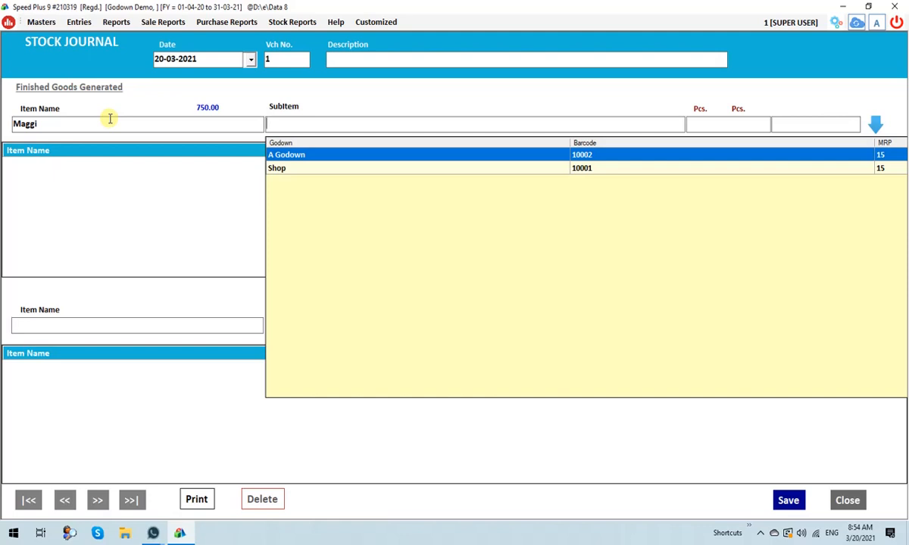
key(Down)
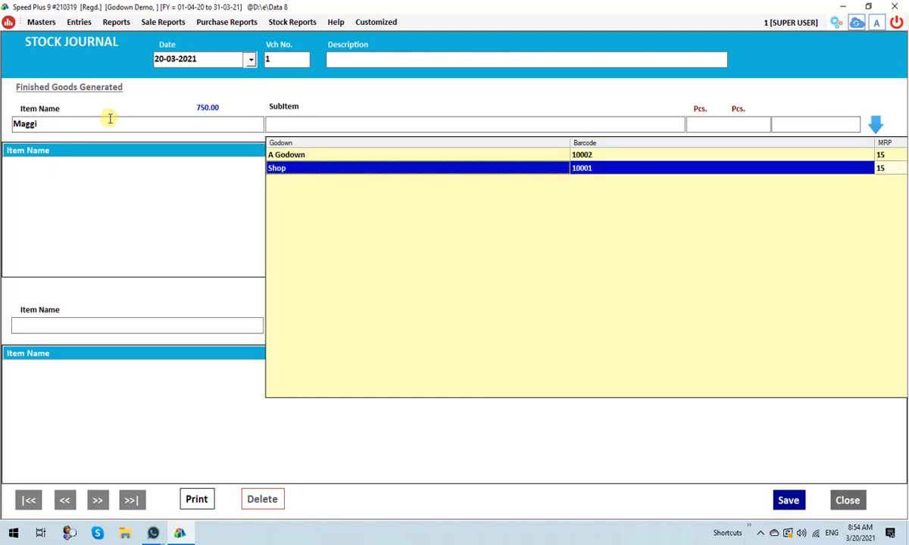
key(Return)
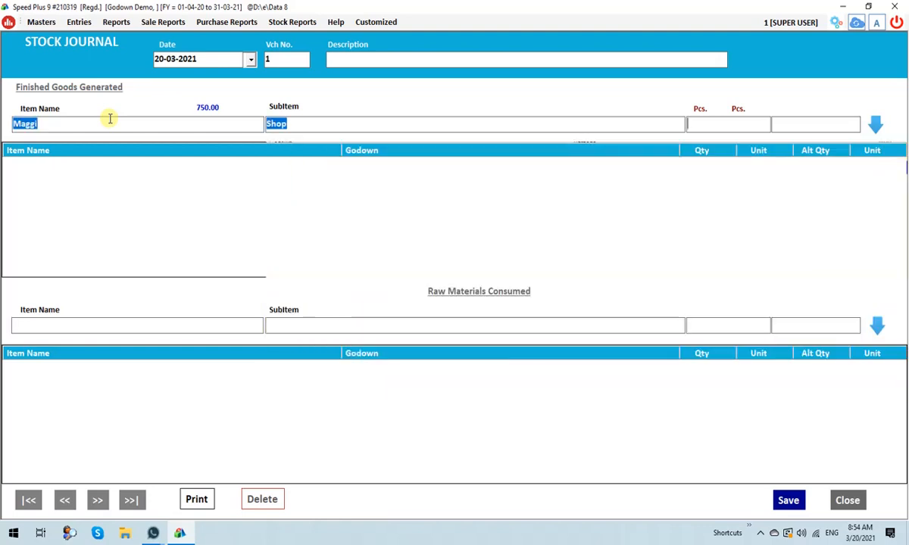
text(150)
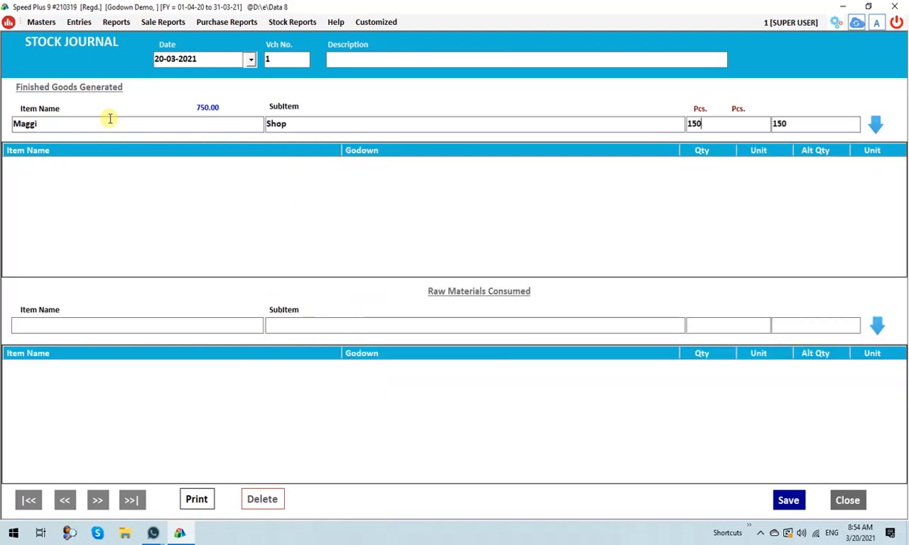
key(Return)
key(Return)
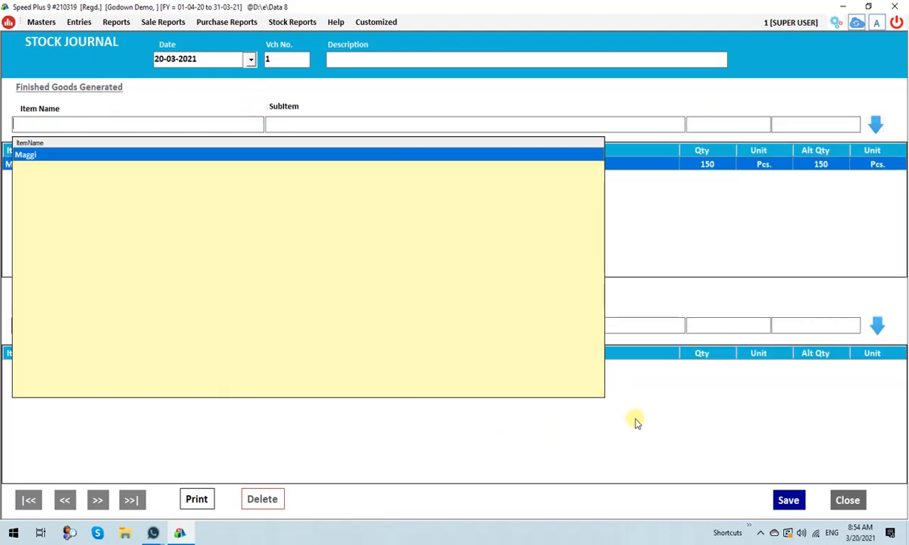
Add Maggi from A Godown with quantity 150 to the raw materials consumed.
click(686, 412)
click(123, 326)
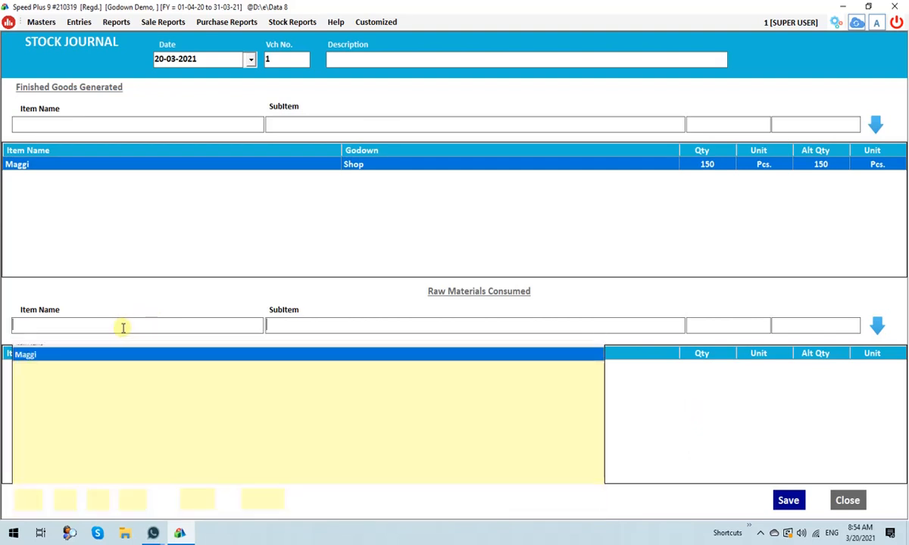
key(Return)
key(Return)
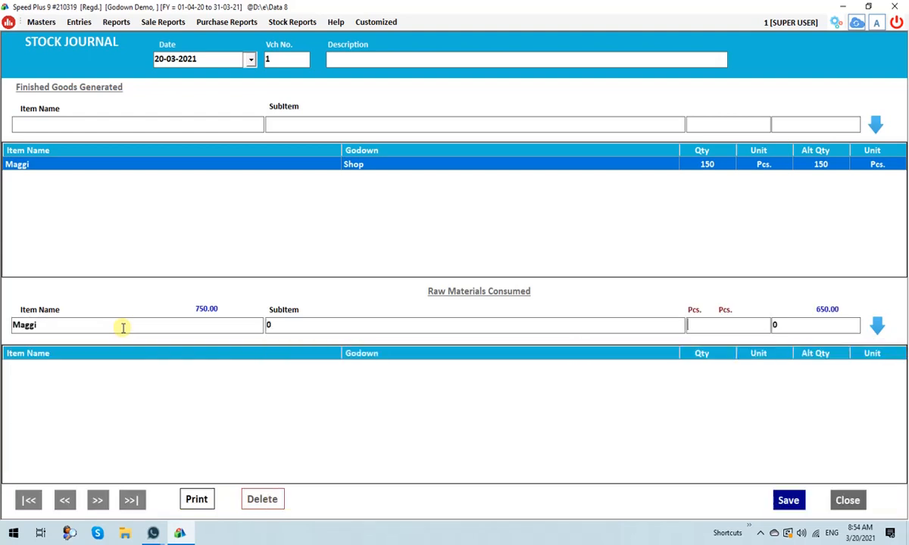
text(150)
key(Return)
key(Return)
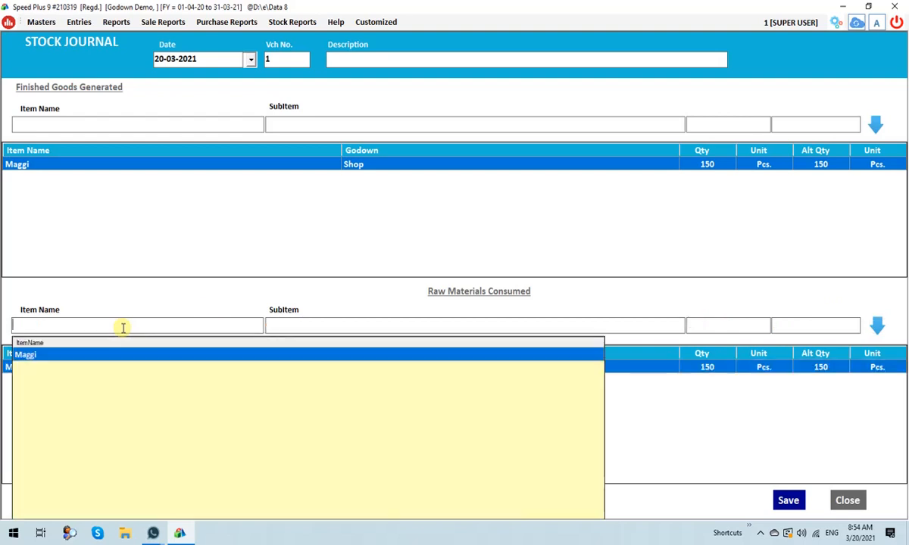
Save the stock journal voucher without printing it.
click(741, 435)
click(788, 500)
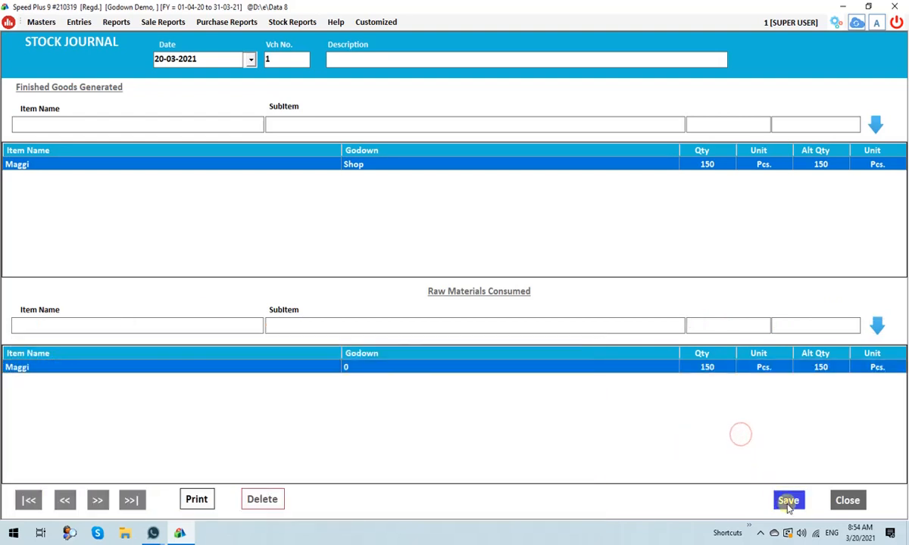
click(498, 319)
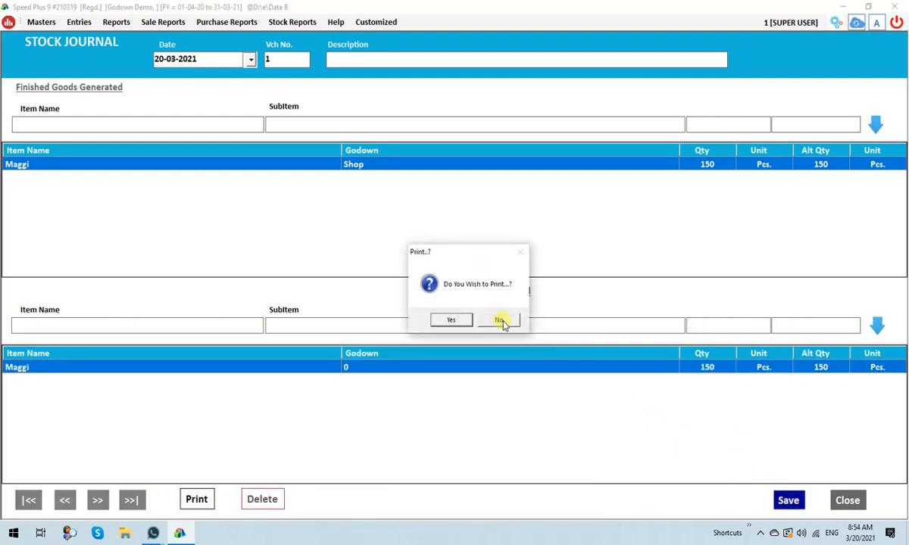
click(500, 319)
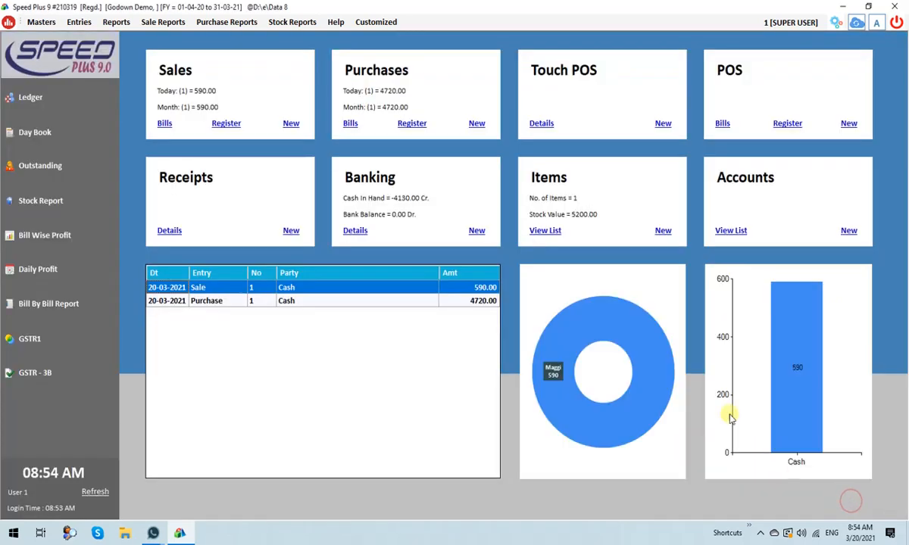
Review the stock report for 20-03-2021 with subitems expanded to check the Shop and A Godown balances after the transfer, and close it.
click(60, 211)
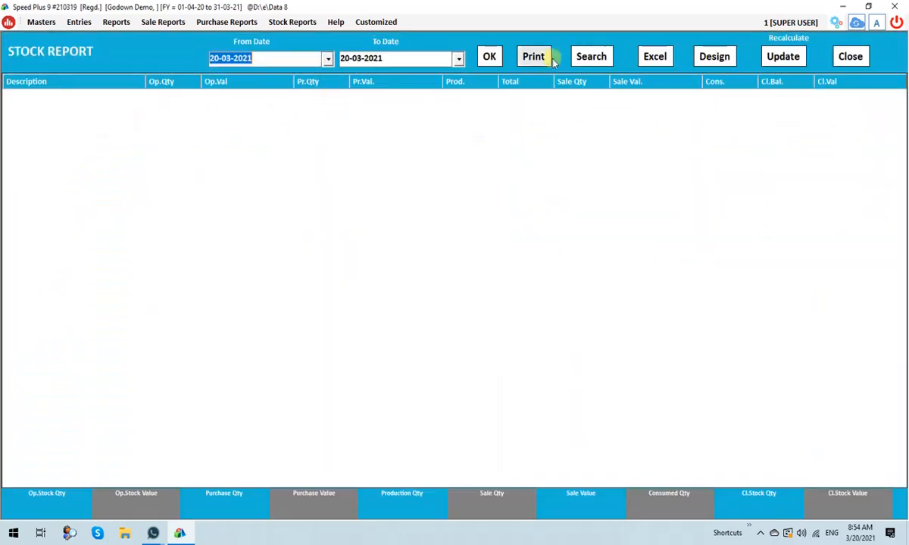
click(485, 59)
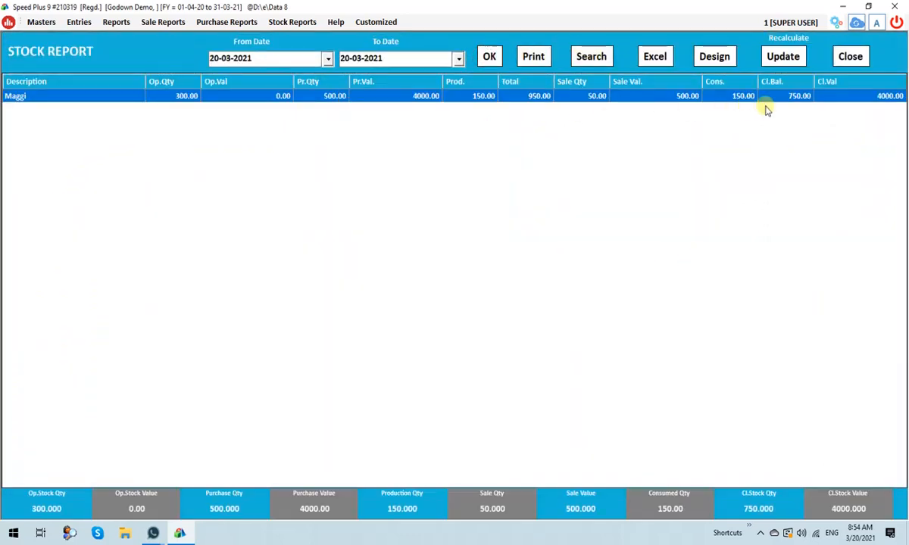
click(597, 56)
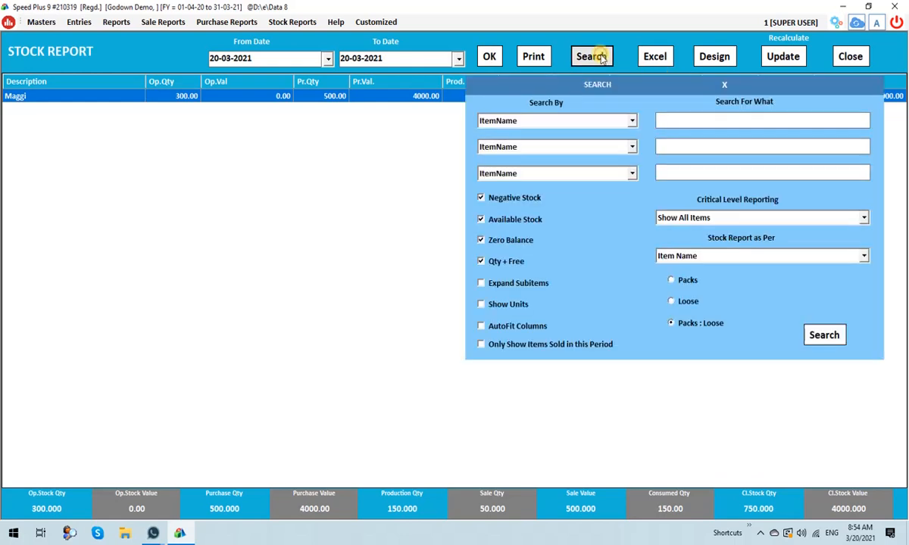
click(481, 282)
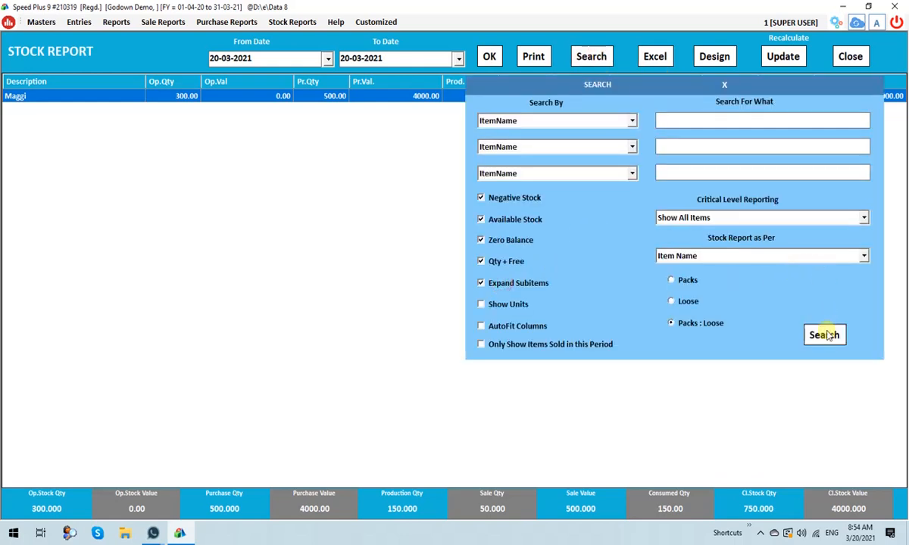
click(824, 335)
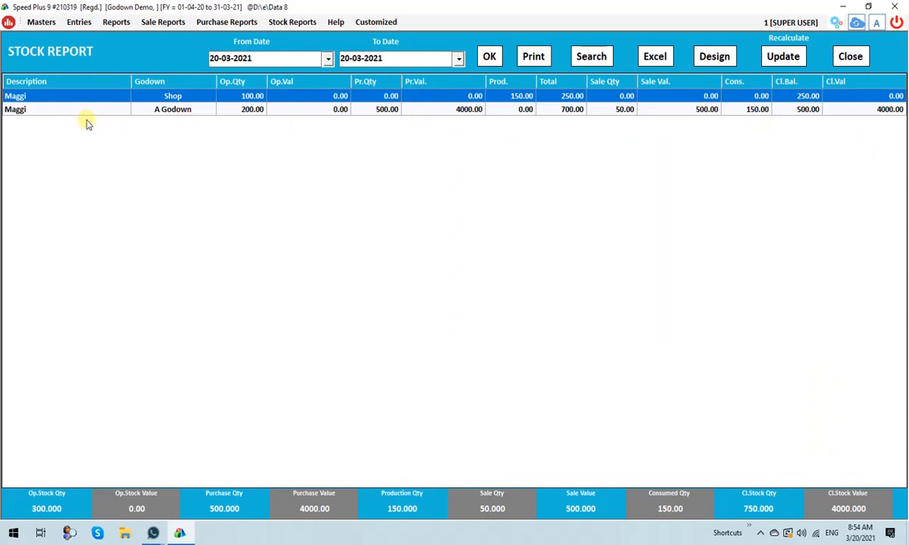
click(797, 110)
click(799, 111)
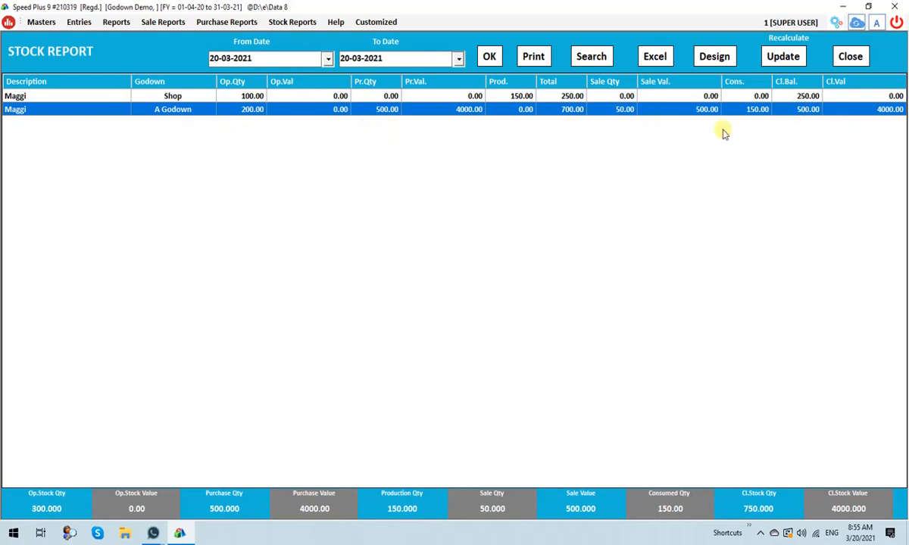
key(Escape)
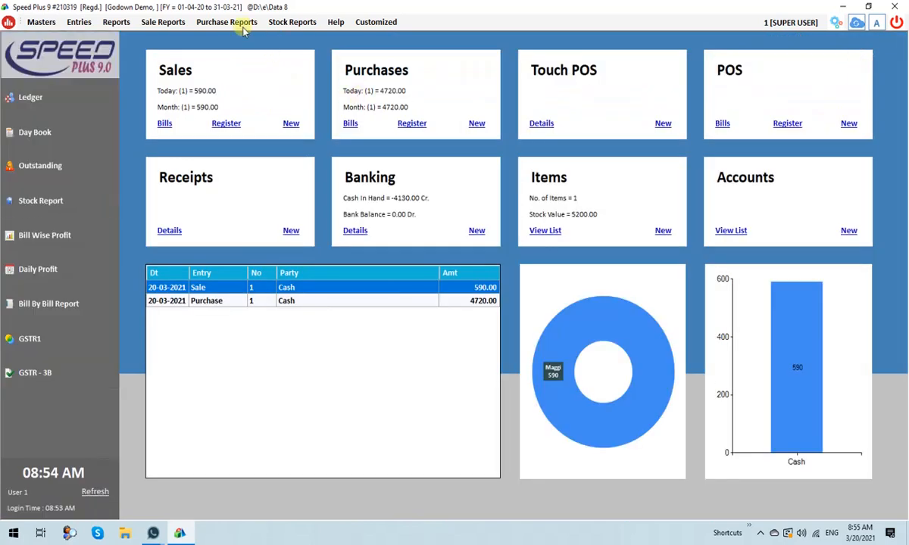
Start a new sale bill on Cash terms with the item Maggi and check the stock listed for Shop and A Godown.
click(290, 126)
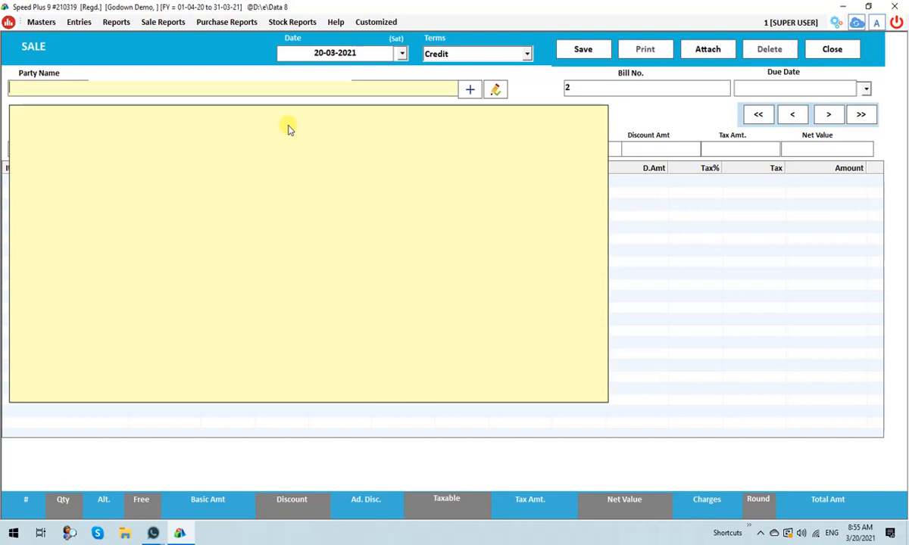
key(shift+Tab)
key(Up)
key(Return)
key(Return)
key(Return)
key(Return)
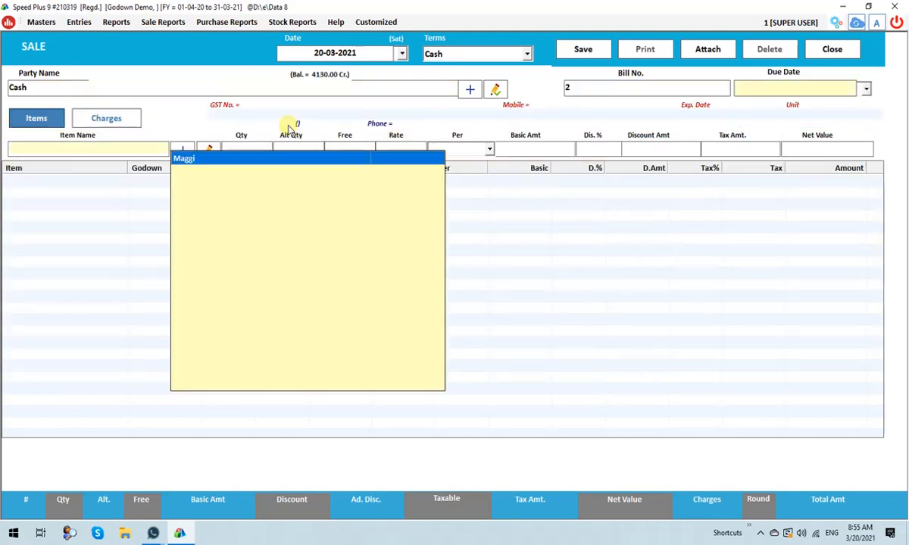
key(Return)
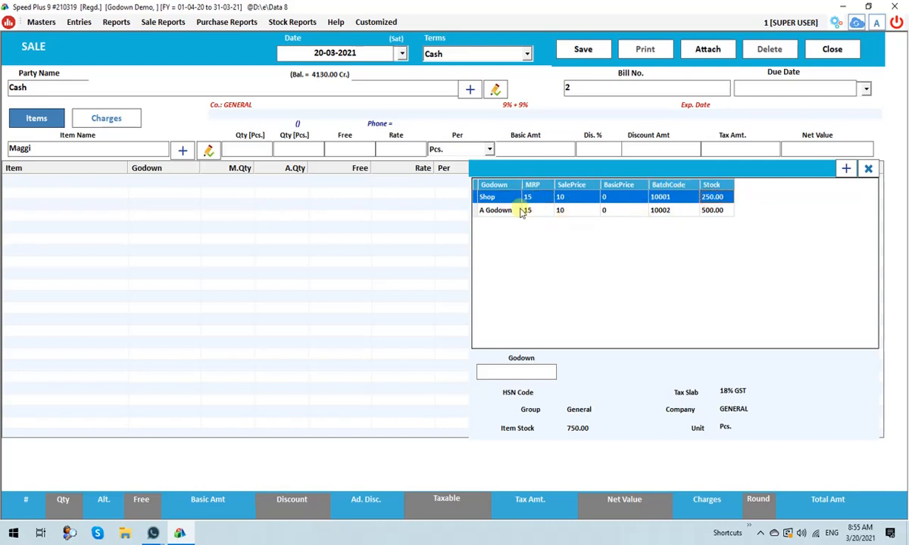
click(503, 212)
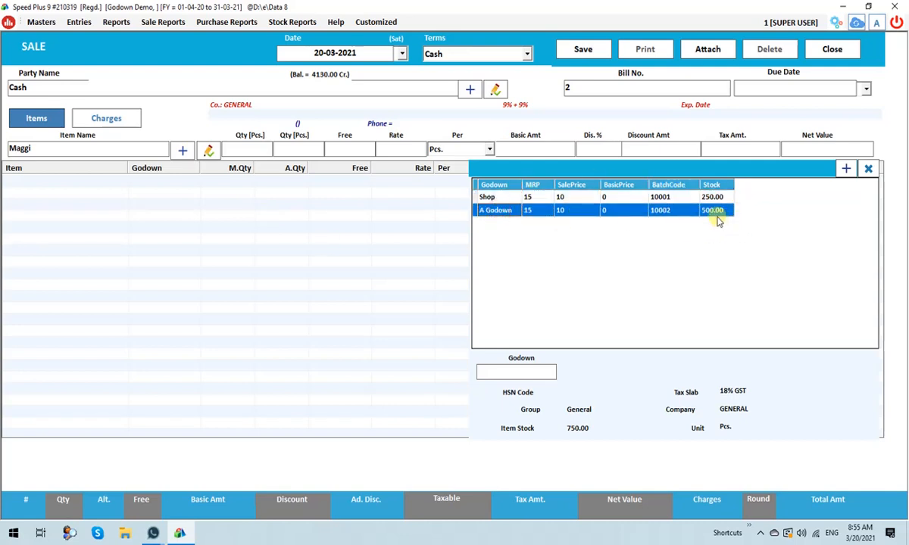